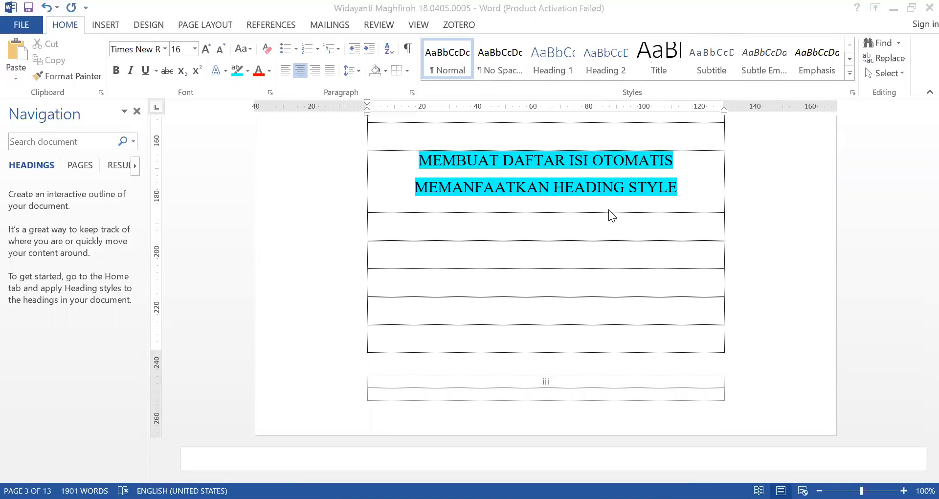
Examine the manually typed DAFTAR ISI page, including its chapter titles and the sub-chapter entries beneath them
scroll(609, 209, up, 3)
scroll(609, 209, up, 6)
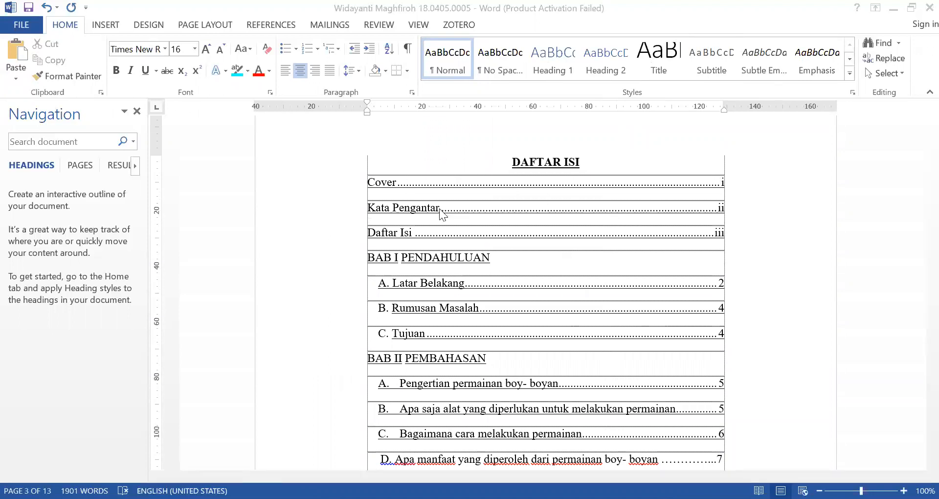
scroll(451, 202, down, 1)
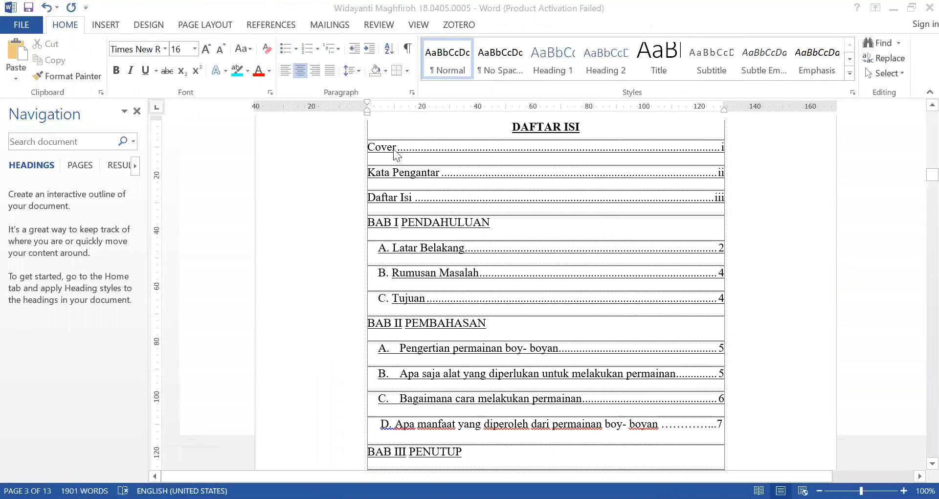
click(409, 174)
drag(406, 174, 422, 224)
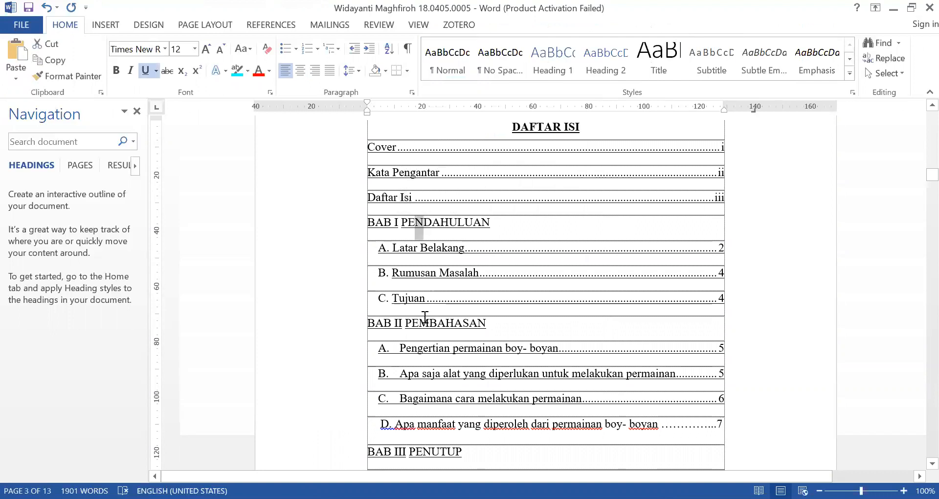
drag(429, 323, 462, 324)
drag(433, 452, 441, 453)
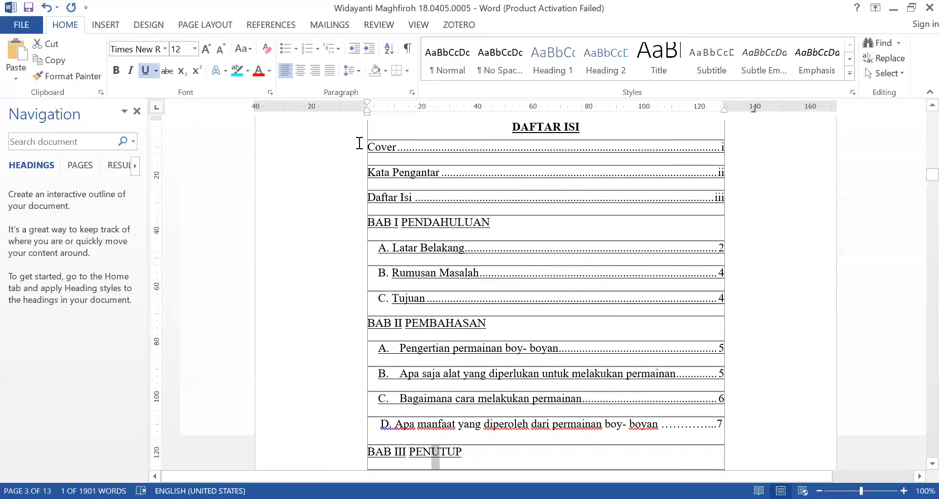
drag(355, 273, 353, 310)
drag(376, 225, 428, 220)
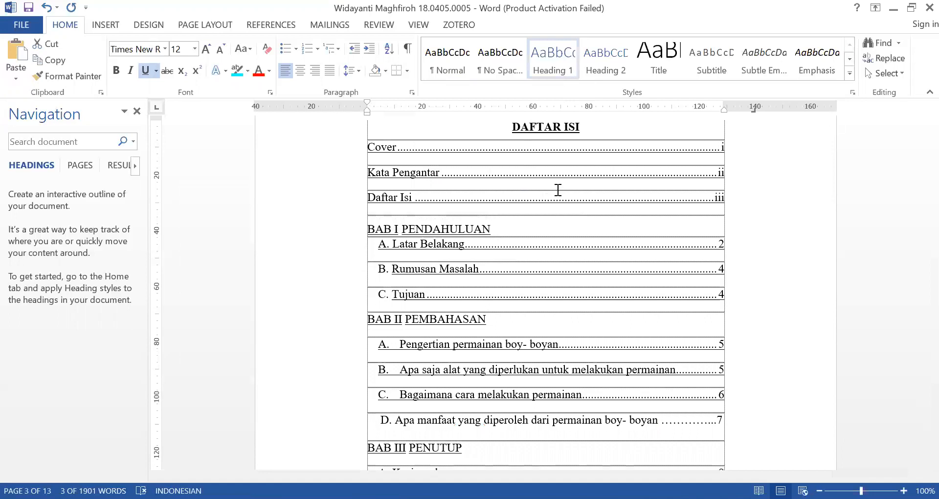
click(483, 189)
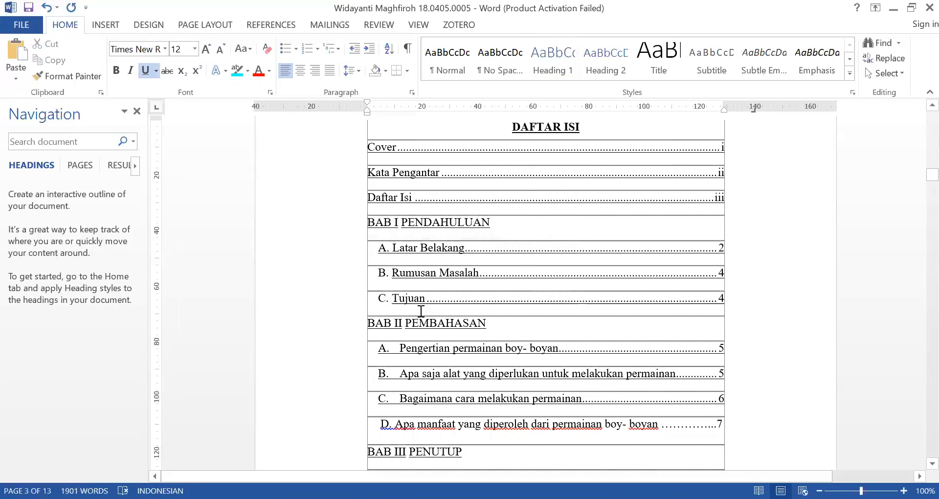
drag(411, 250, 430, 290)
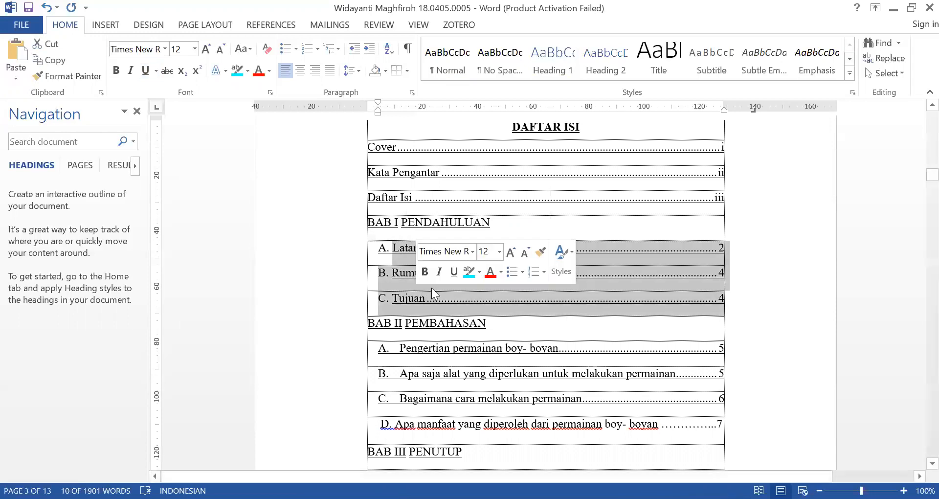
click(402, 282)
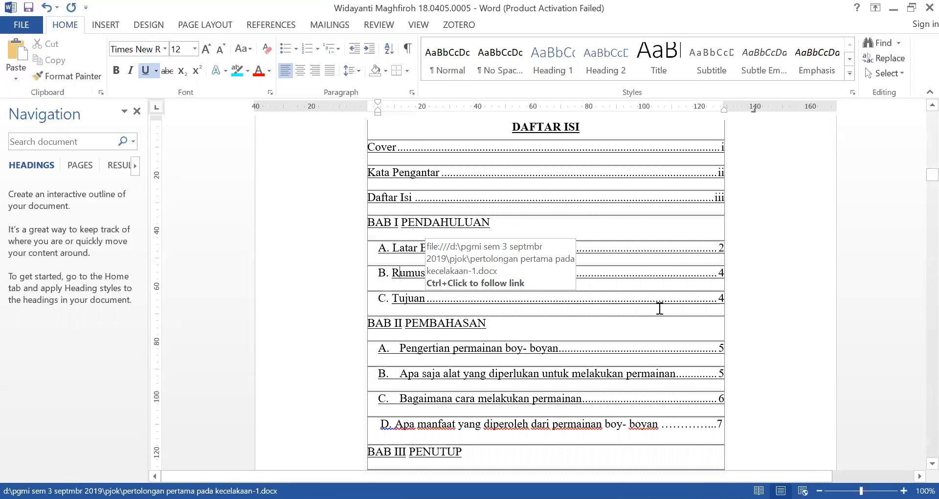
Add the text COVER PROPOSAL in the empty row just above the university logo on the cover page
scroll(659, 308, up, 15)
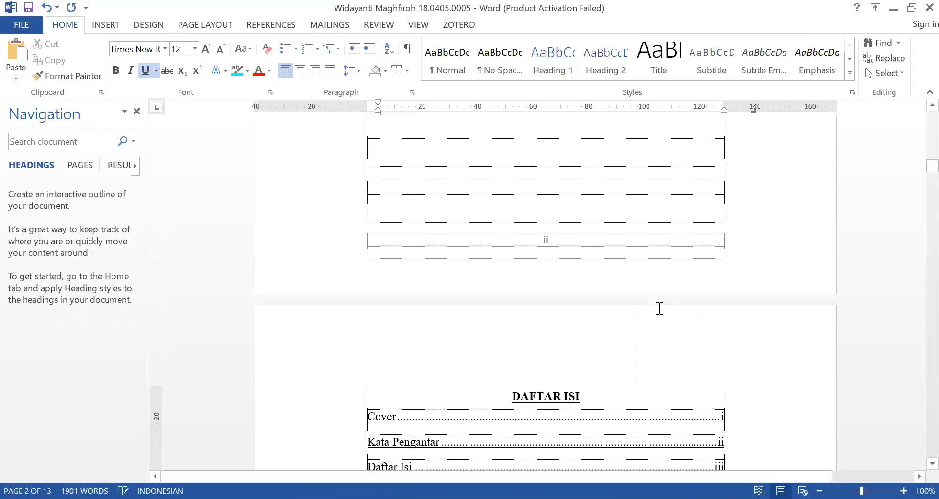
scroll(660, 308, up, 15)
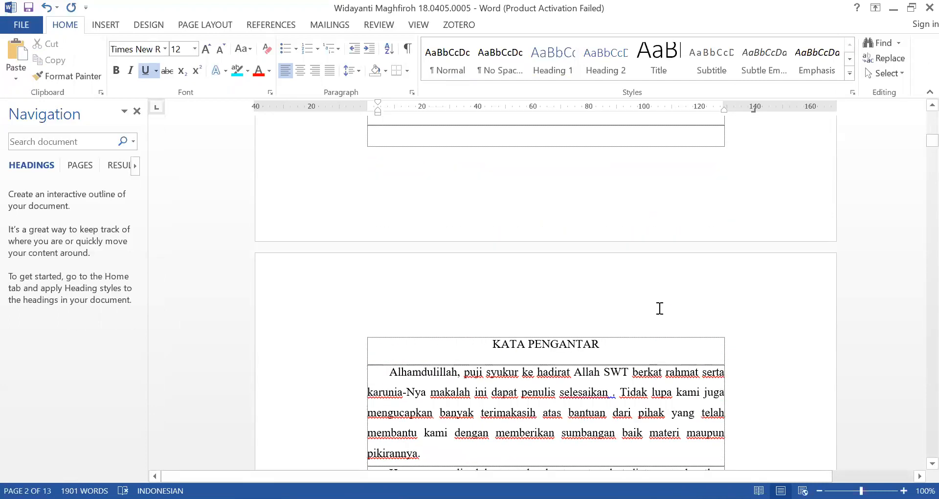
scroll(660, 309, up, 12)
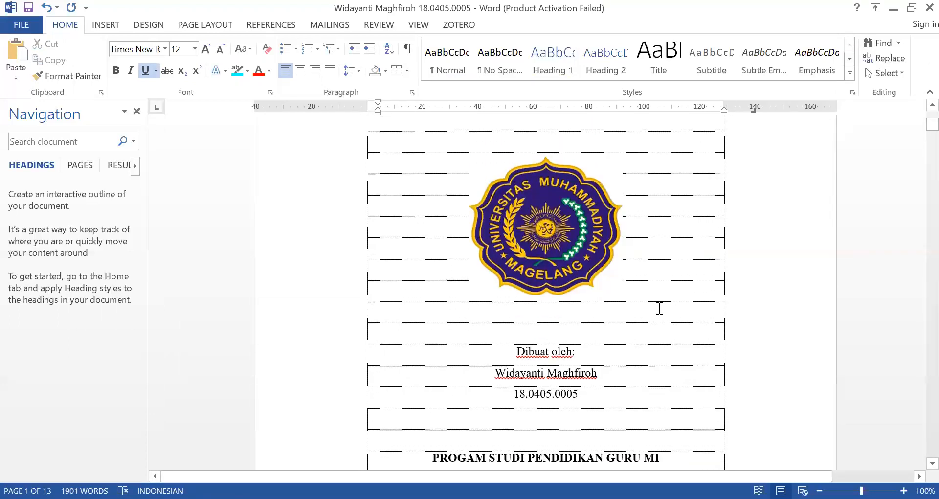
scroll(660, 308, up, 3)
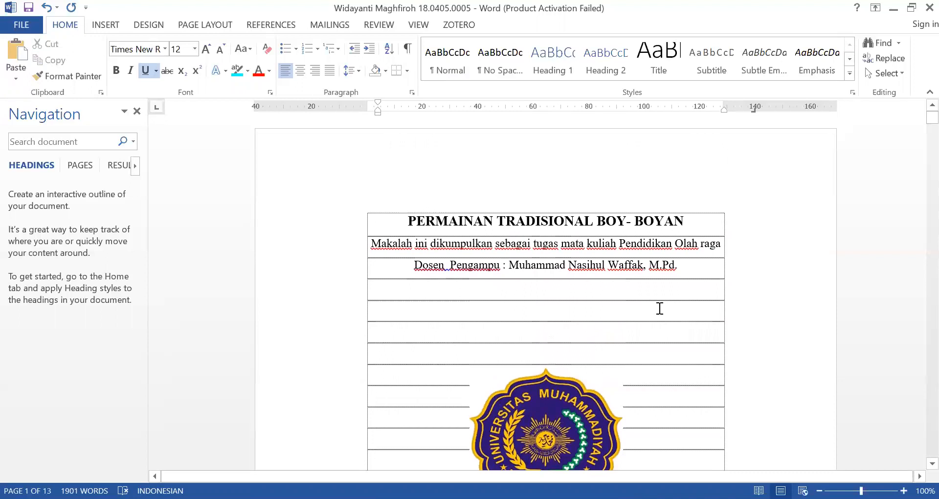
click(592, 357)
text(COVER PROPOSAL)
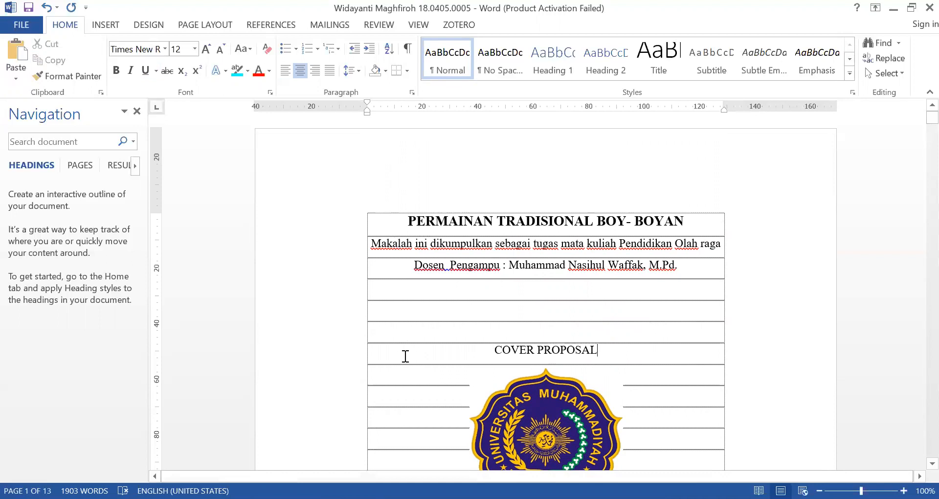
Format the COVER PROPOSAL line as bold with 2.0 line spacing and no space after the paragraph
click(343, 361)
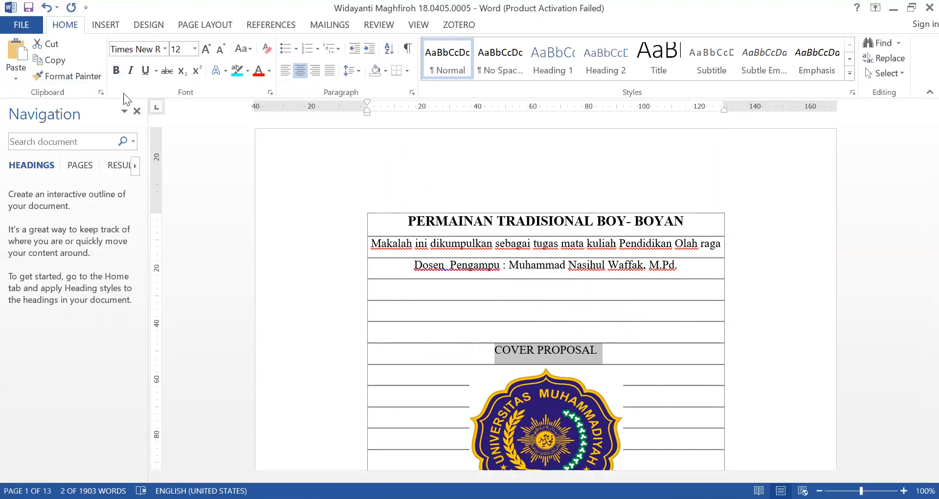
click(115, 71)
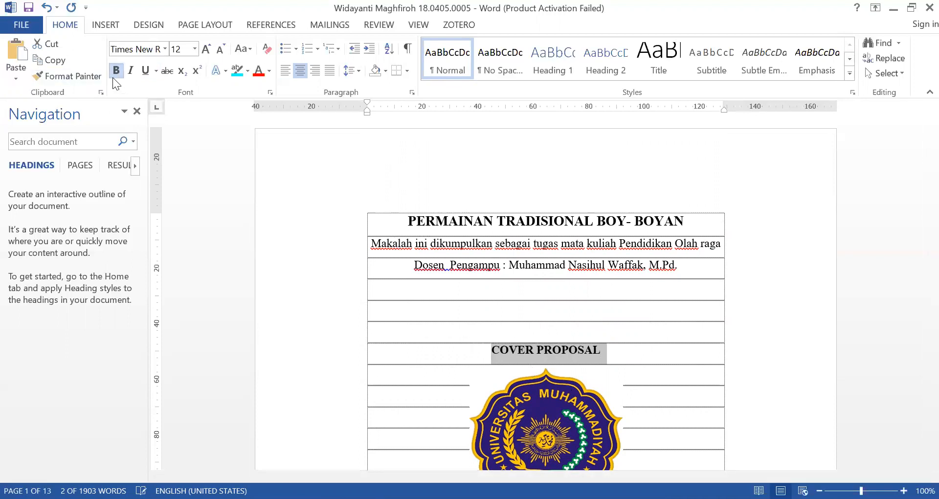
click(358, 74)
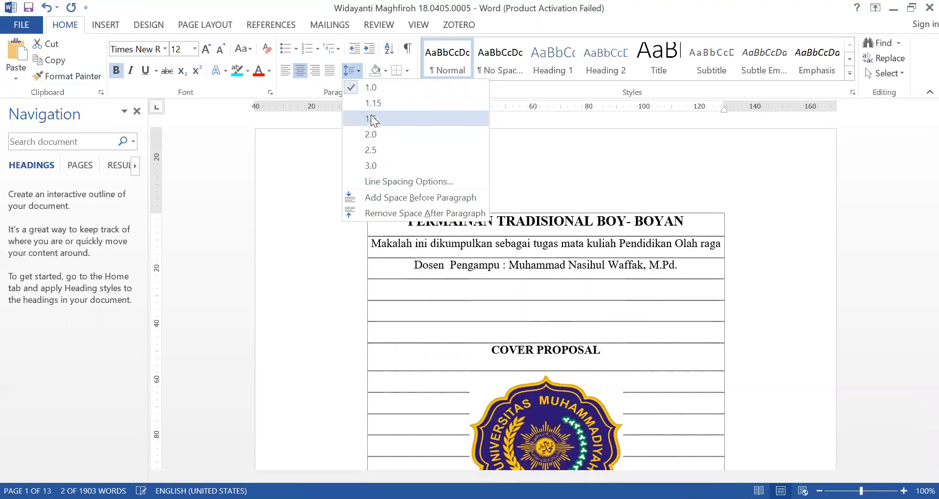
click(371, 116)
click(357, 72)
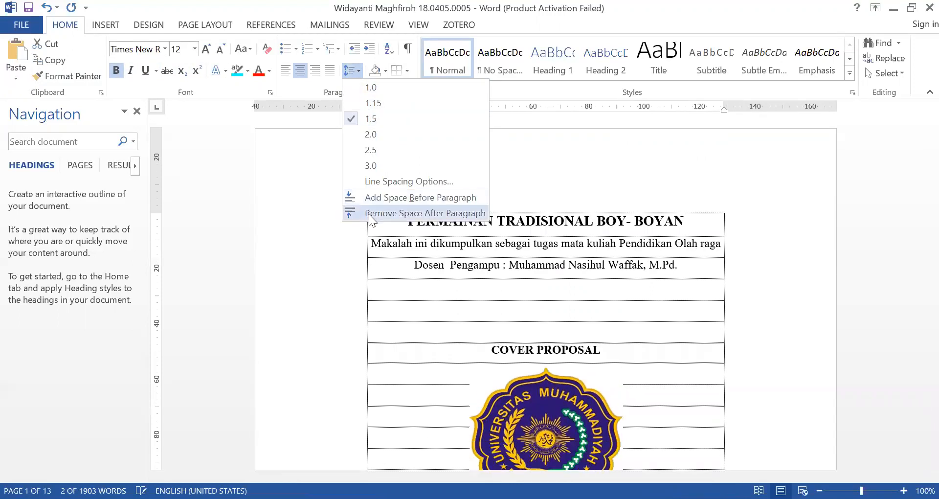
click(369, 213)
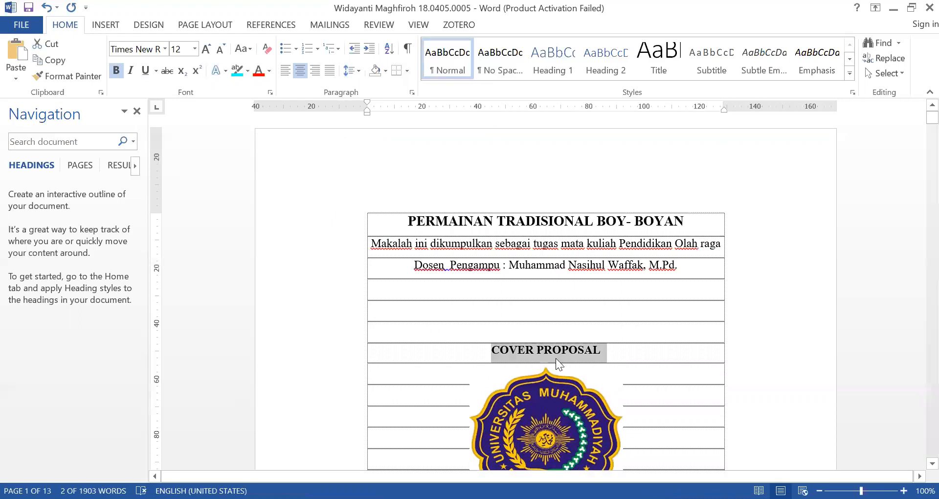
click(359, 70)
click(362, 131)
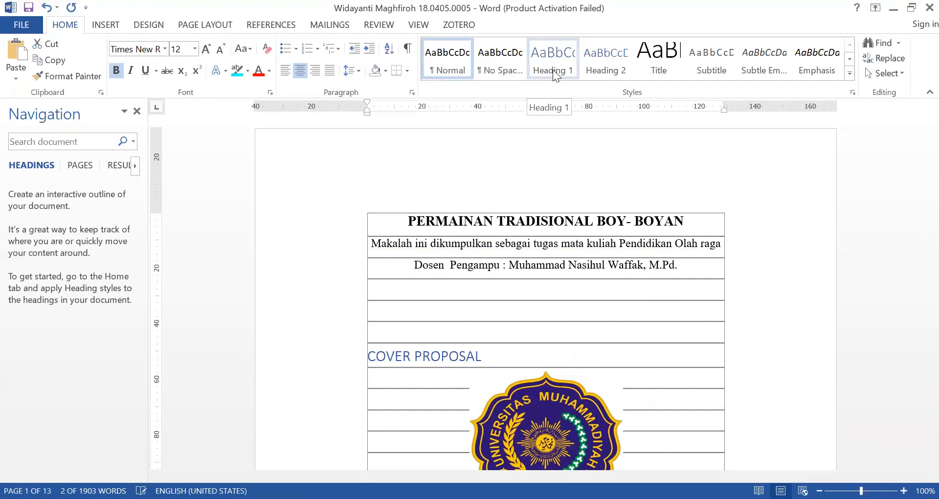
Update the Heading 1 style to match the formatting of the selected COVER PROPOSAL line
right_click(553, 70)
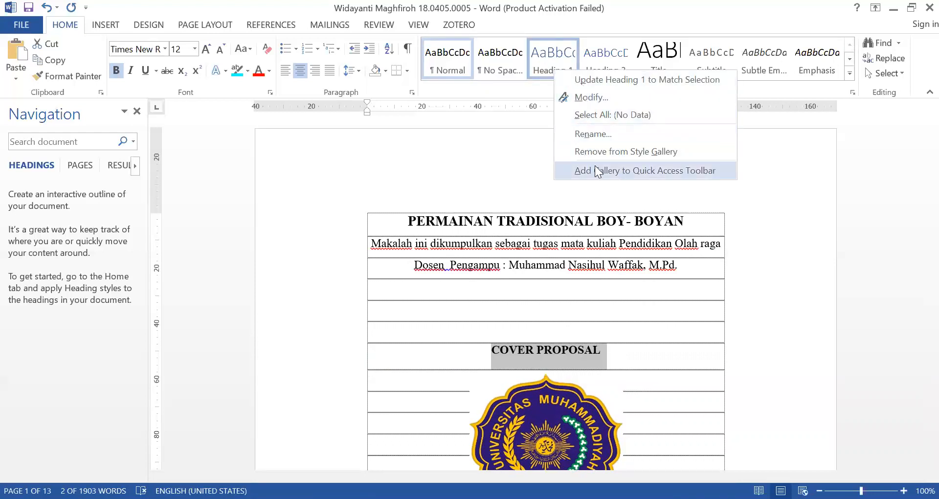
click(595, 85)
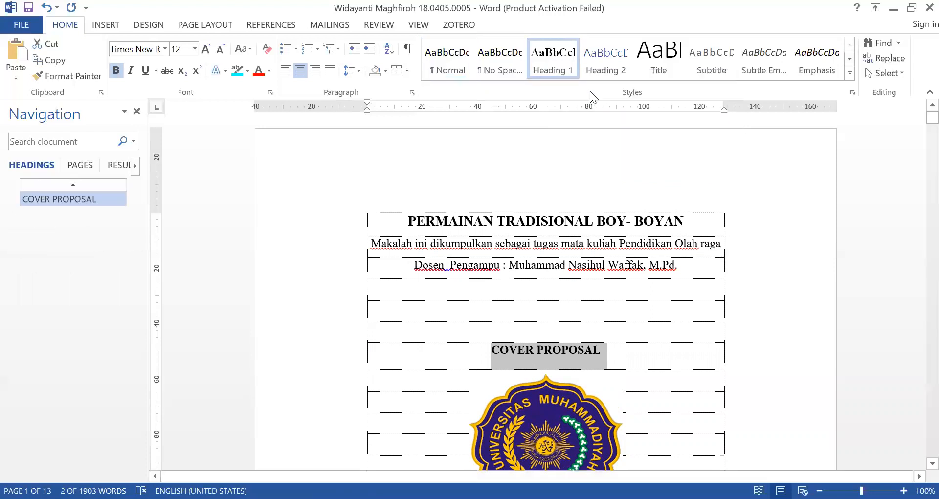
click(561, 350)
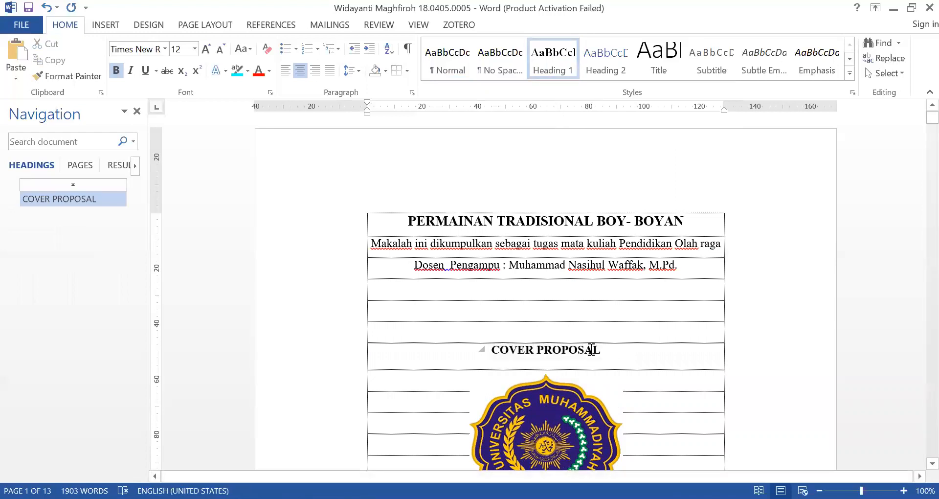
Apply the Heading 1 style to the KATA PENGANTAR title on the second page
scroll(591, 350, down, 15)
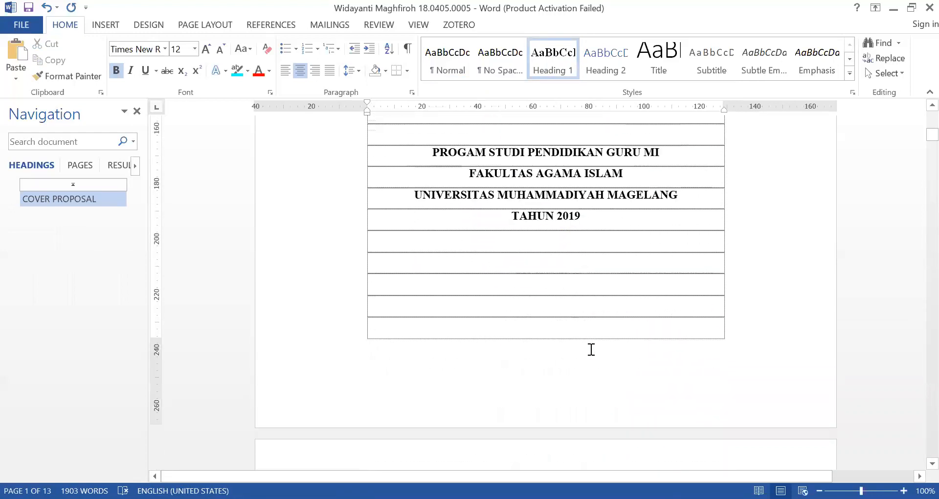
scroll(591, 350, down, 15)
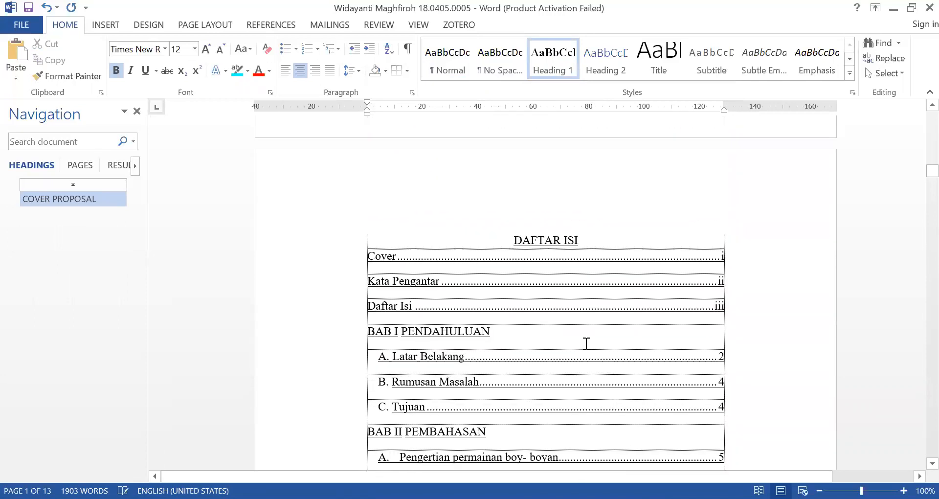
click(397, 298)
scroll(621, 337, up, 10)
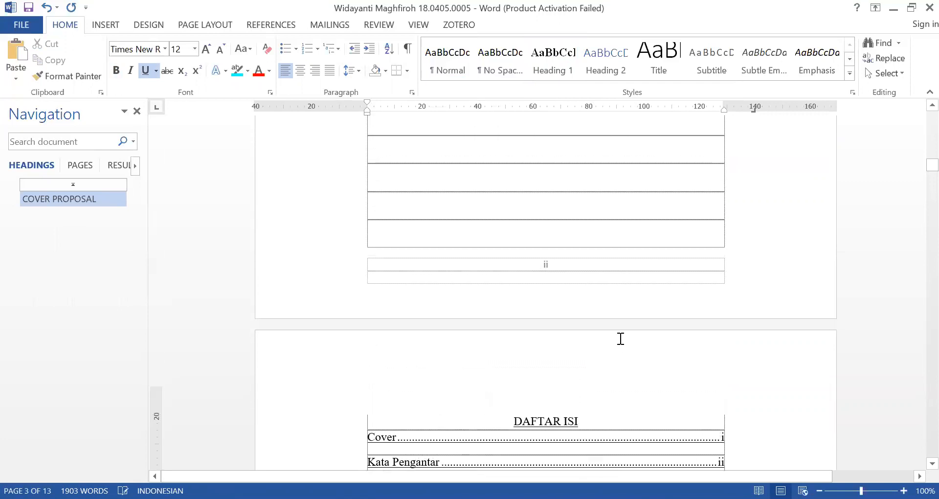
scroll(621, 339, up, 10)
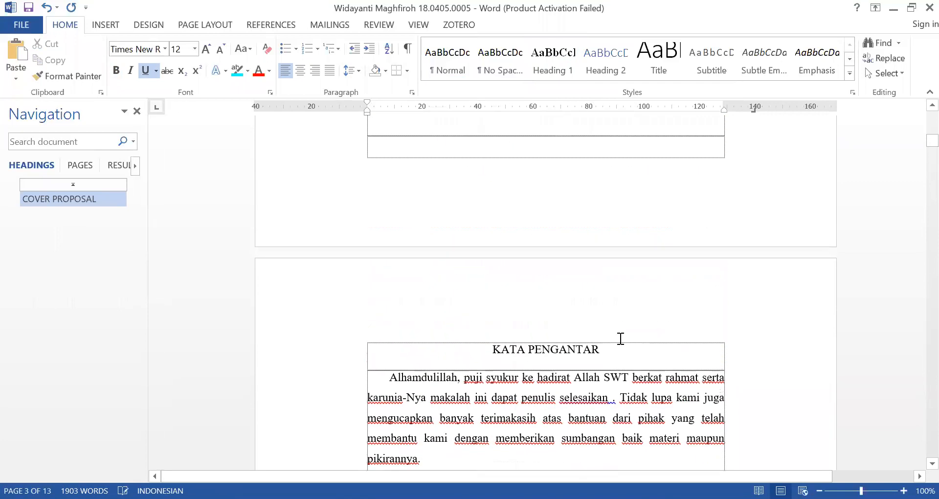
click(542, 350)
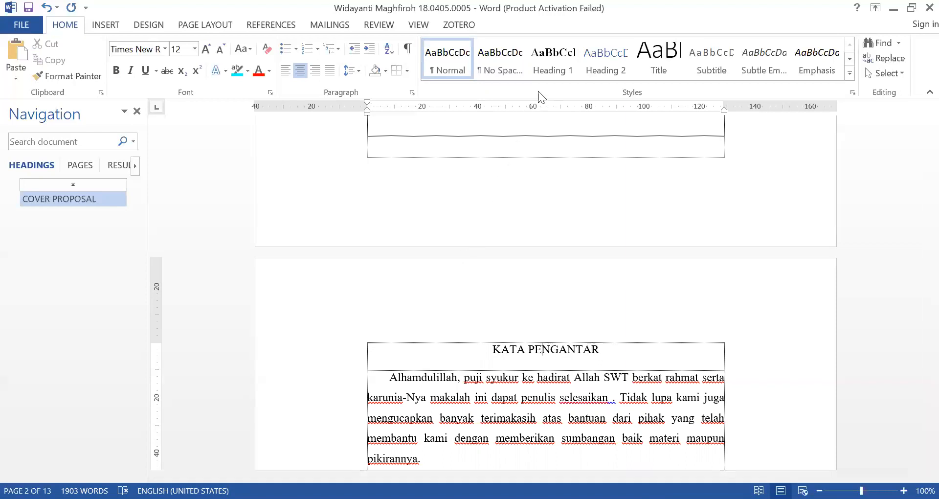
click(552, 64)
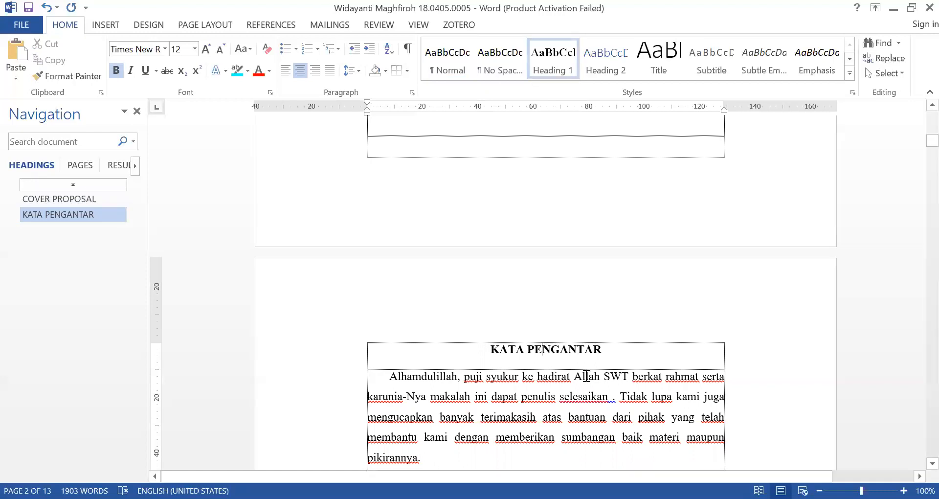
Apply the Heading 1 style to the DAFTAR ISI title on the third page and remove its underline
scroll(587, 382, down, 10)
scroll(589, 384, down, 5)
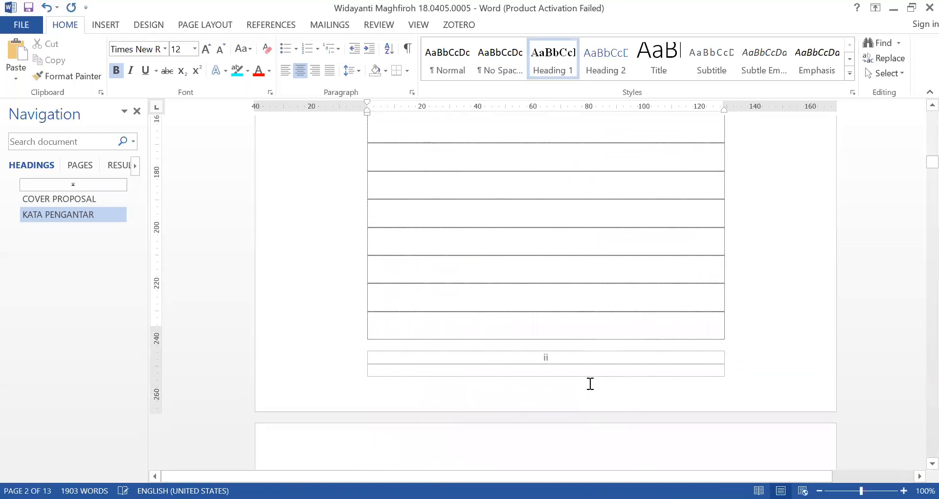
click(557, 339)
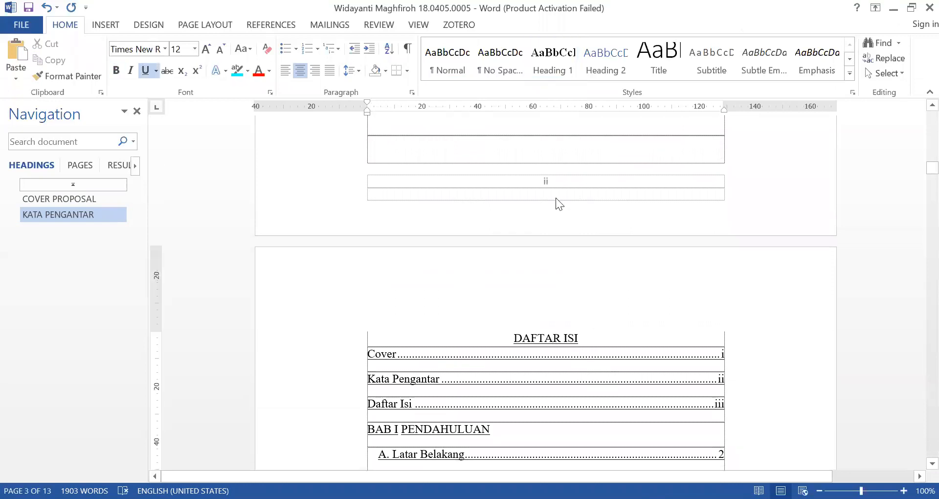
click(347, 345)
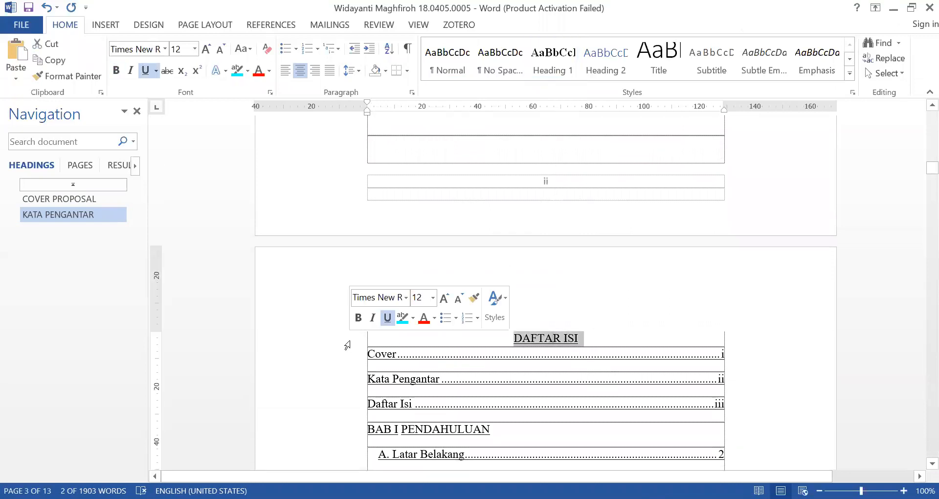
click(561, 58)
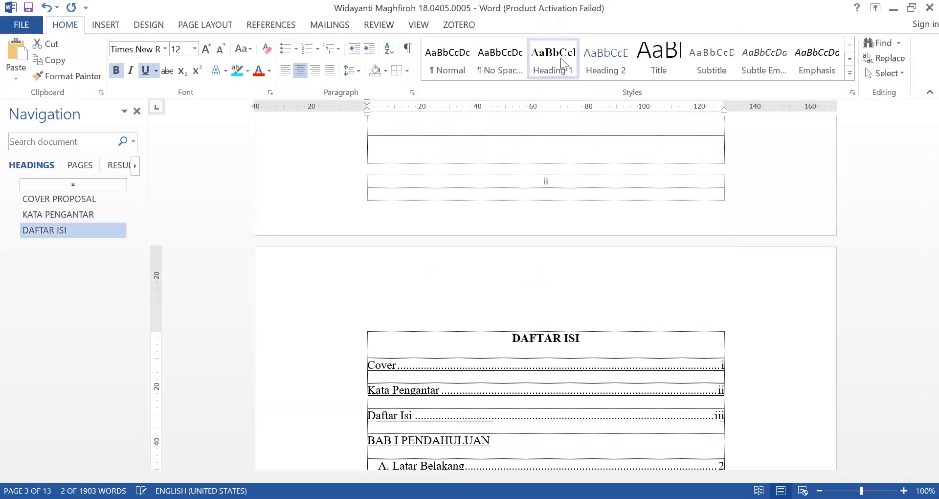
click(146, 71)
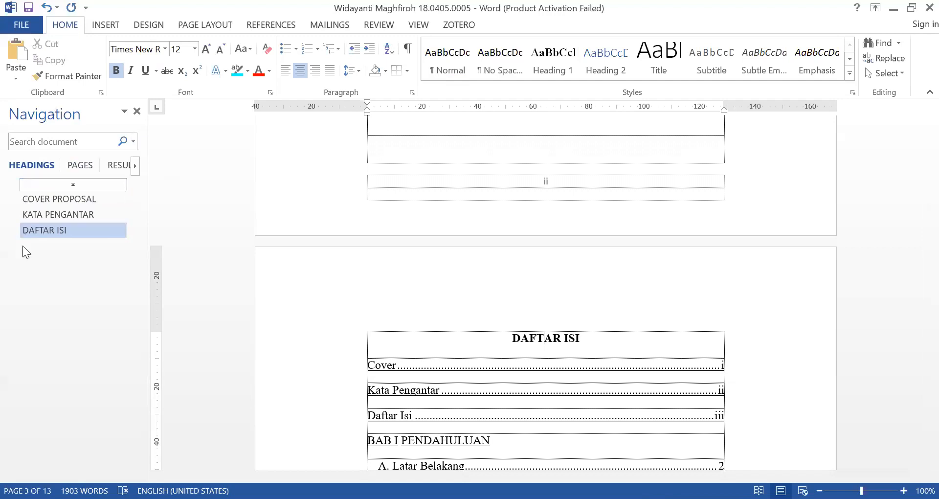
Check the heading navigation by jumping to COVER PROPOSAL, KATA PENGANTAR and DAFTAR ISI in turn
click(56, 201)
click(58, 215)
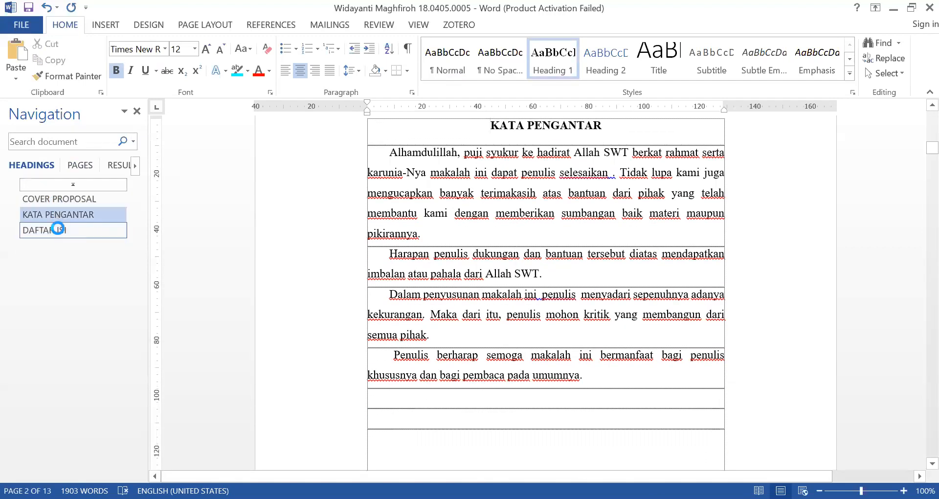
click(58, 230)
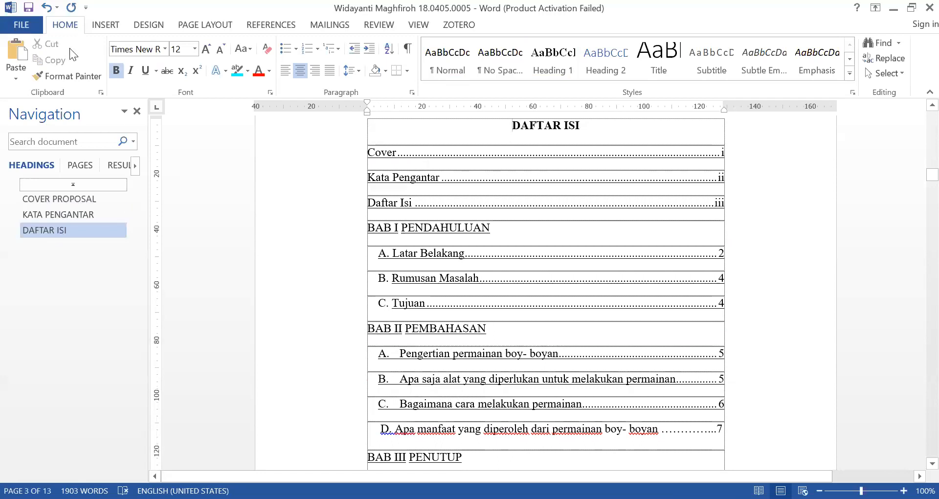
Hide the Navigation Pane and show it again
click(418, 26)
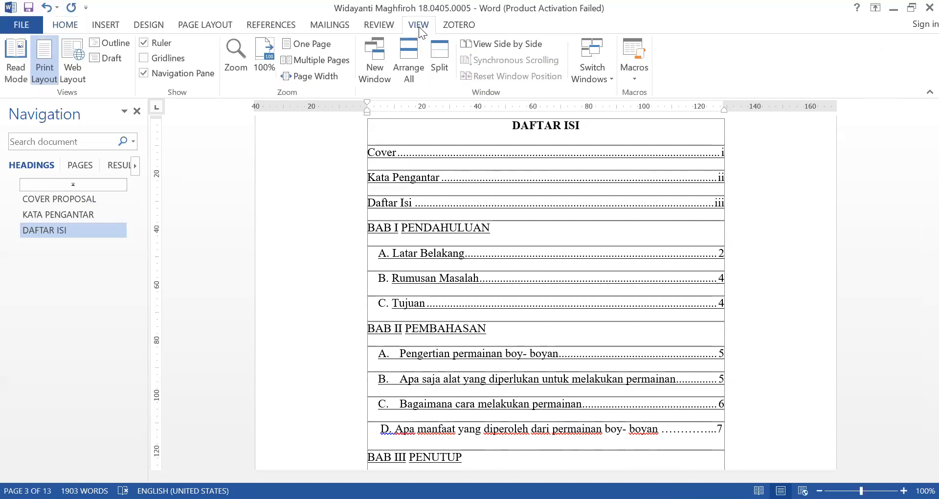
click(144, 74)
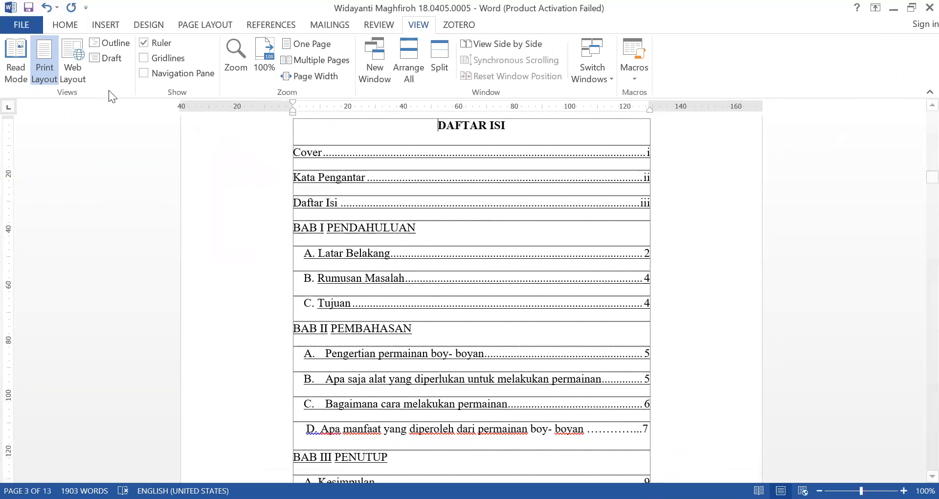
click(144, 74)
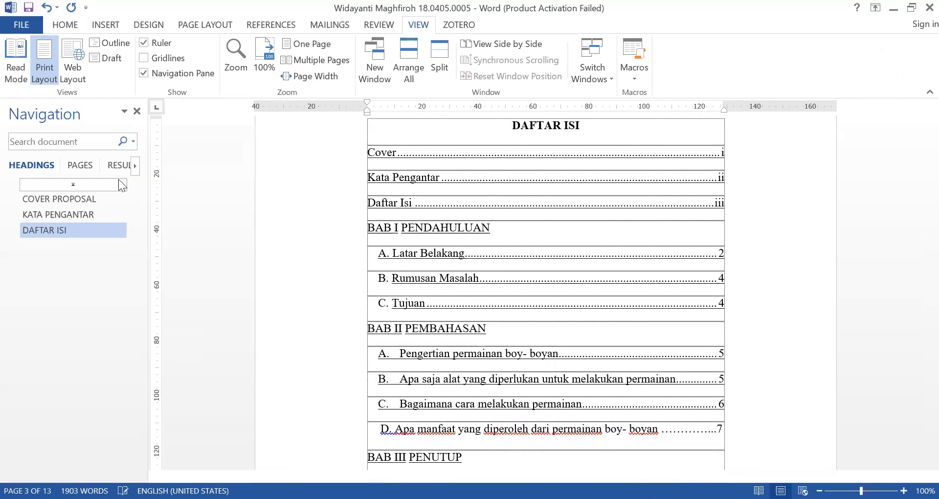
Jump back and forth between the COVER PROPOSAL, KATA PENGANTAR and DAFTAR ISI headings to check the navigation
click(41, 202)
click(50, 216)
click(54, 227)
click(53, 215)
click(53, 205)
click(56, 218)
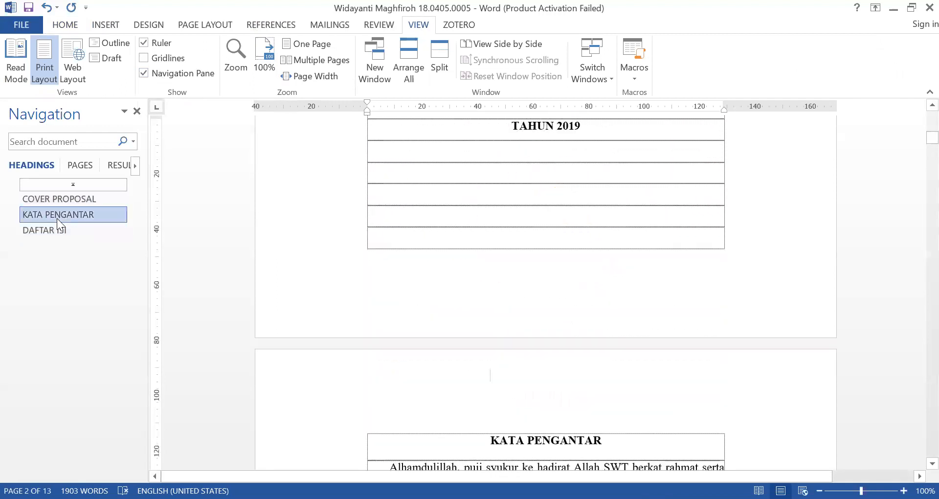
click(54, 226)
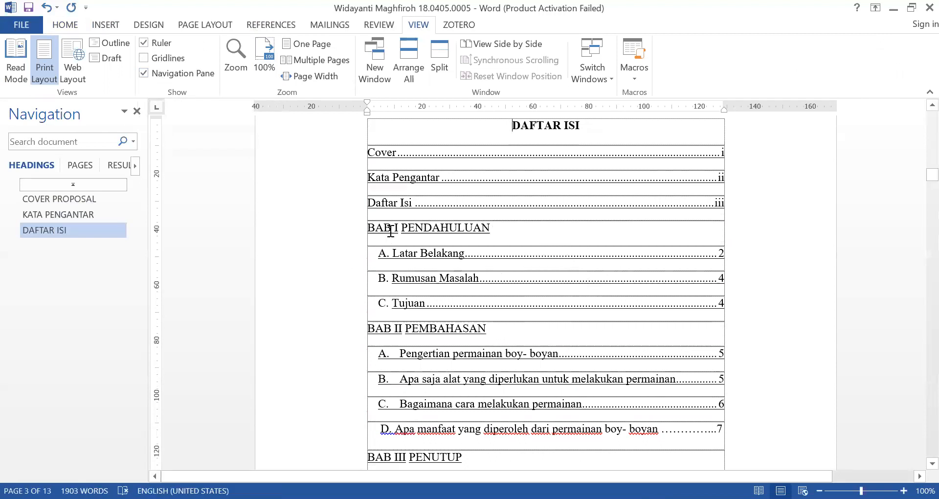
Unlink the section 2 footer from the previous section and restart its page numbering at 1
scroll(435, 298, down, 15)
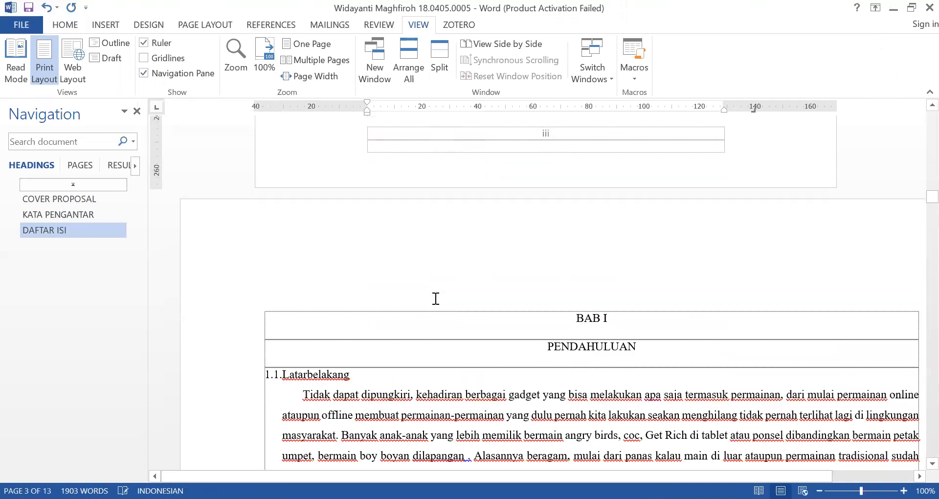
scroll(435, 298, down, 3)
ctrl+scroll(541, 300, down, 2)
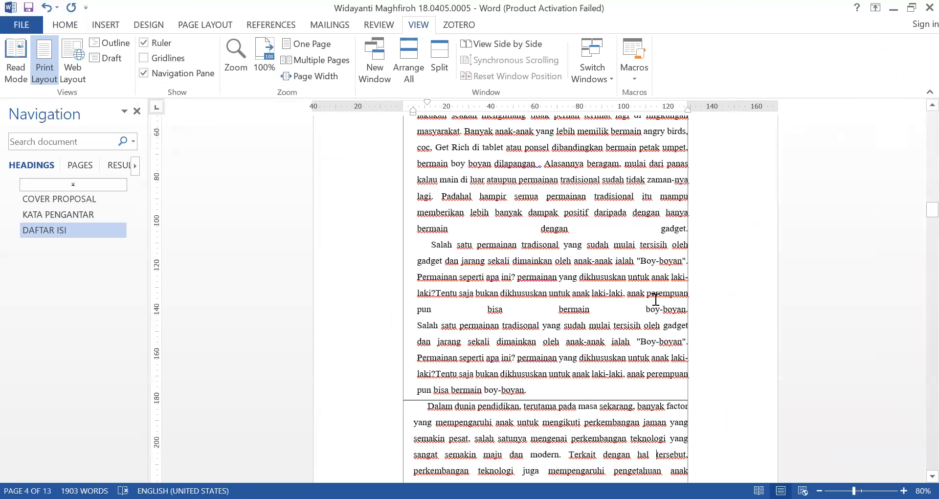
scroll(656, 300, up, 12)
scroll(655, 300, down, 4)
scroll(655, 300, down, 7)
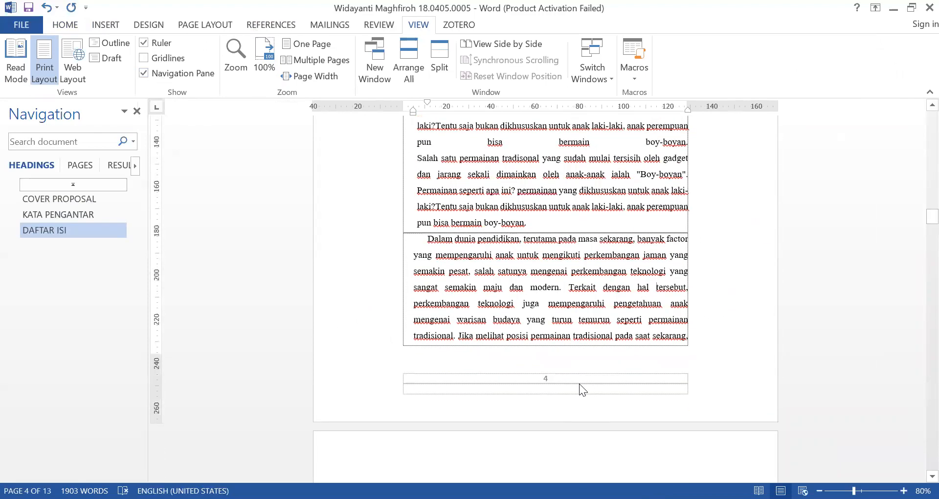
double_click(579, 384)
click(376, 75)
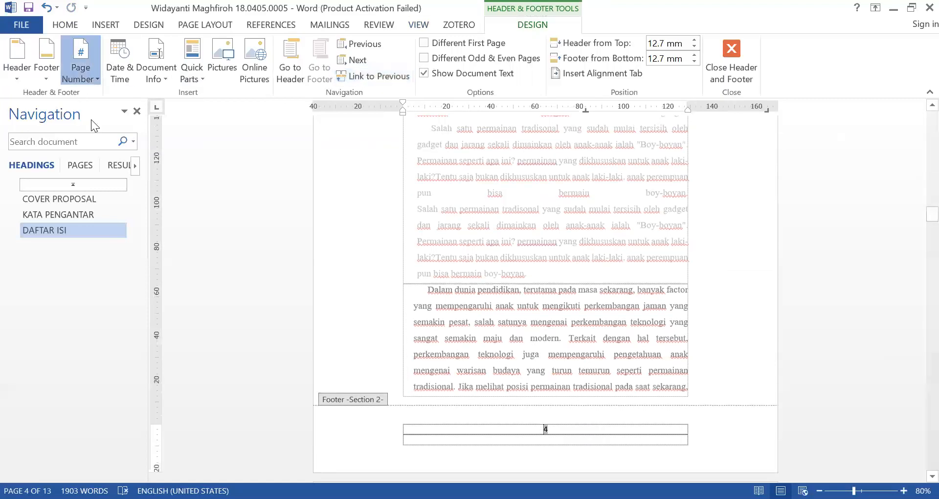
click(77, 70)
click(106, 166)
click(416, 299)
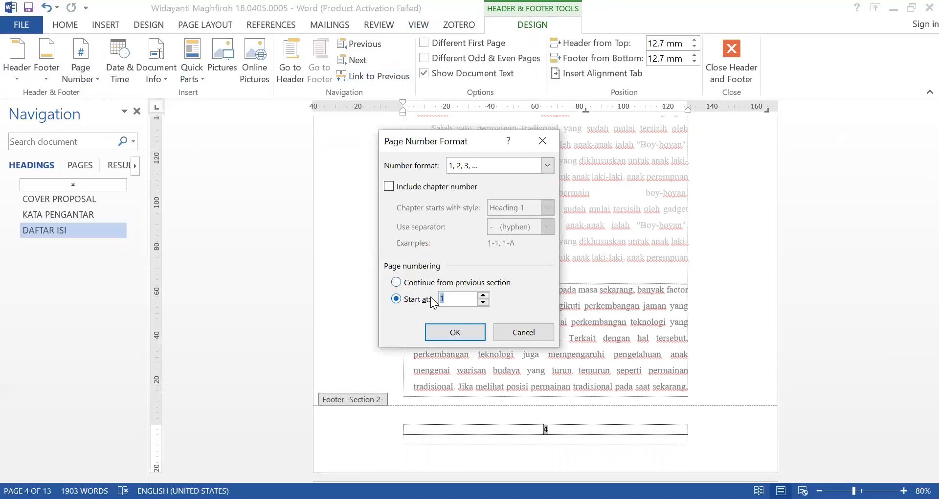
click(454, 333)
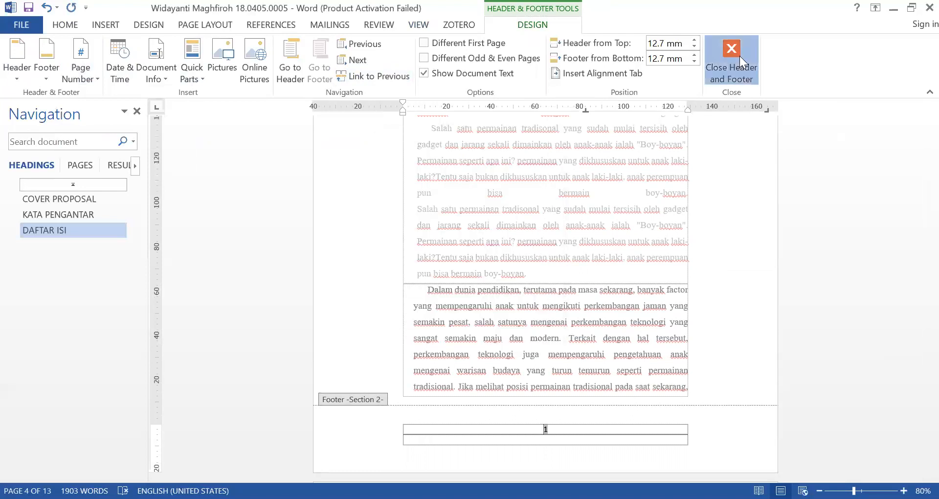
click(732, 63)
Merge BAB I and PENDAHULUAN into a single title line and apply the Heading 1 style to it
scroll(556, 262, up, 3)
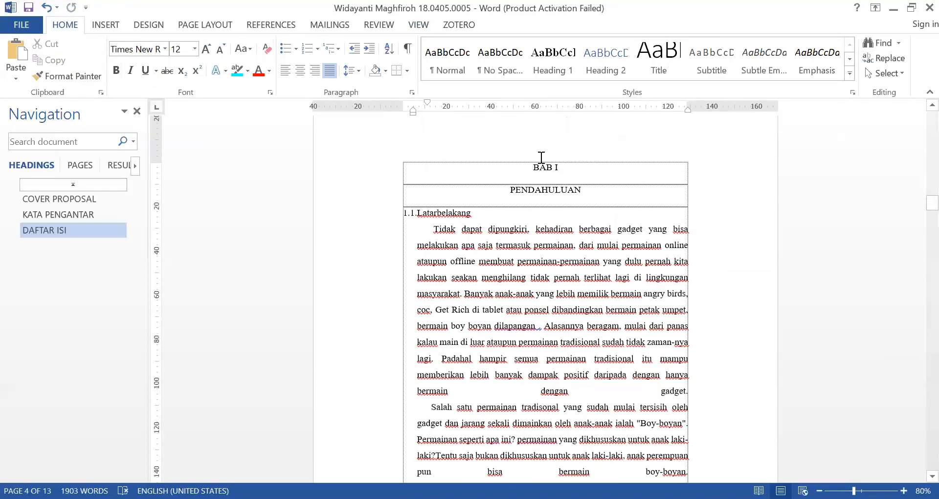
click(510, 188)
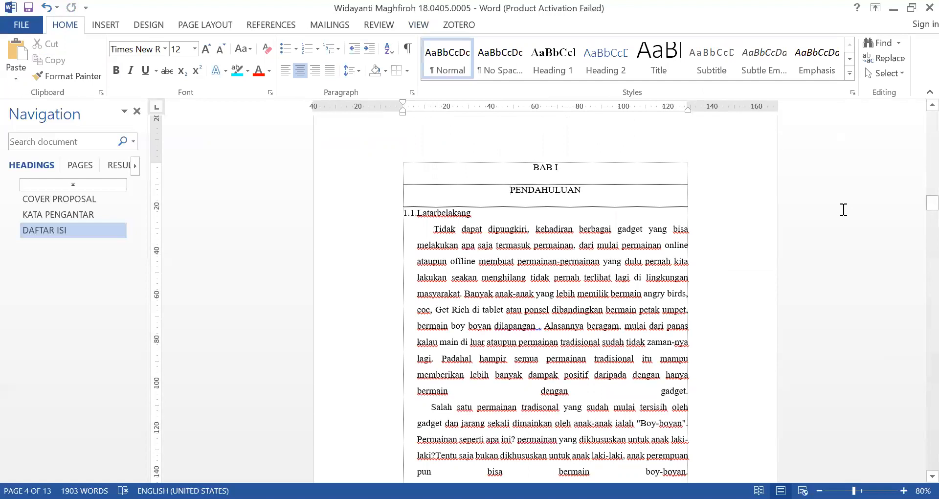
key(BackSpace)
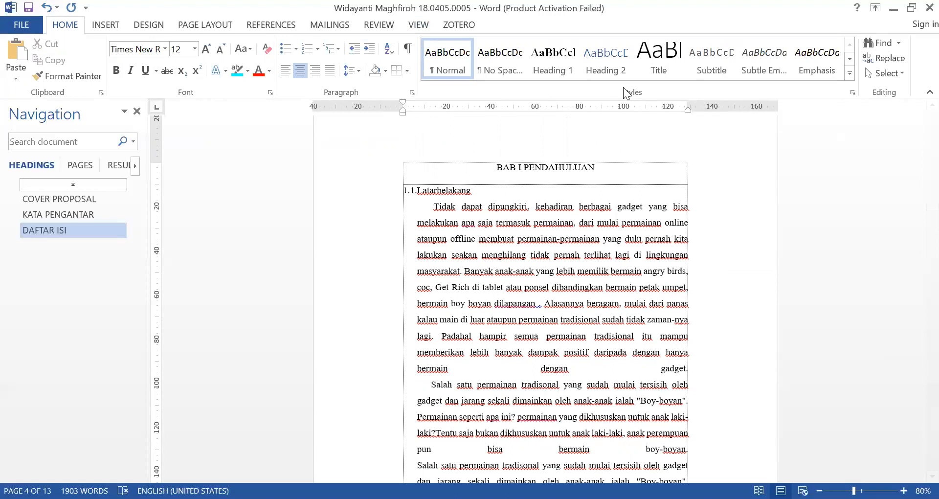
click(557, 63)
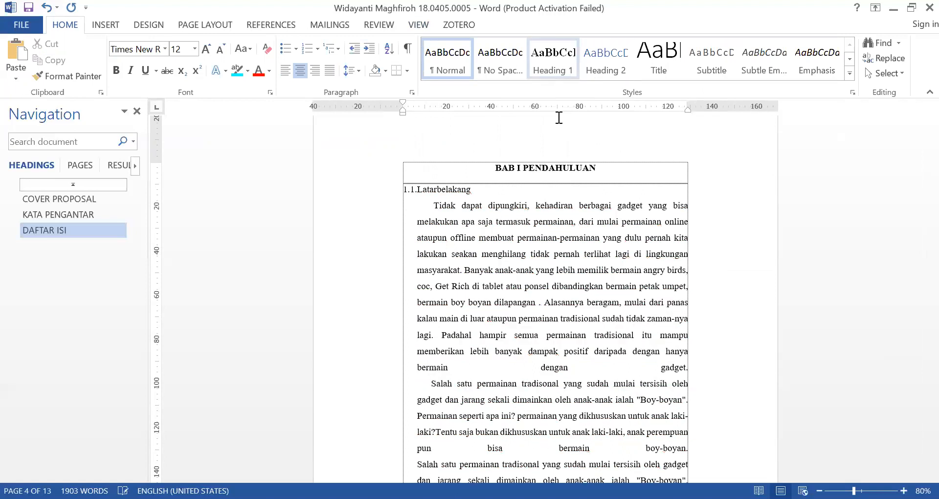
Add an empty line above the BAB II title so it moves onto the same page as PEMBAHASAN
scroll(510, 300, down, 15)
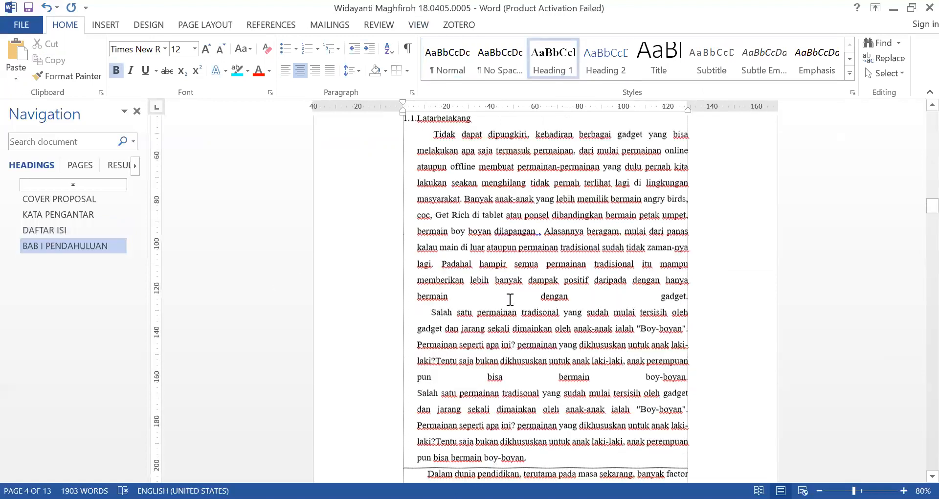
scroll(510, 300, down, 15)
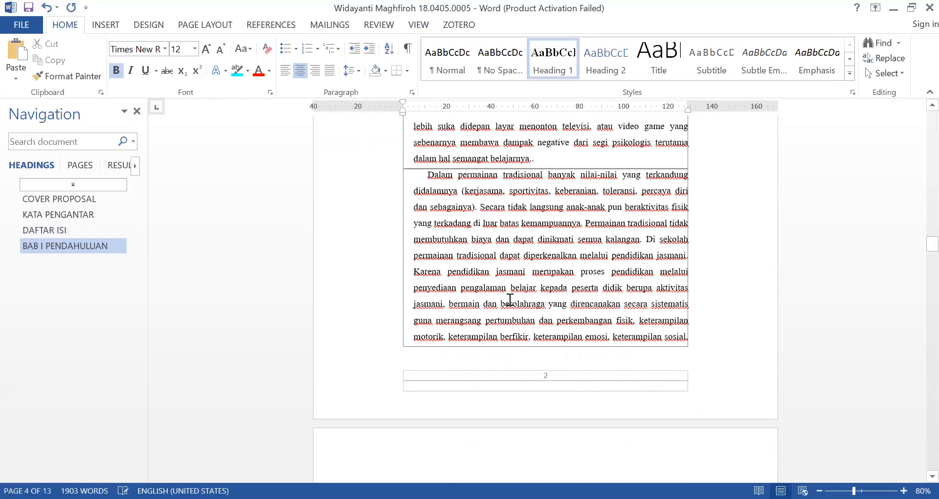
scroll(510, 299, down, 15)
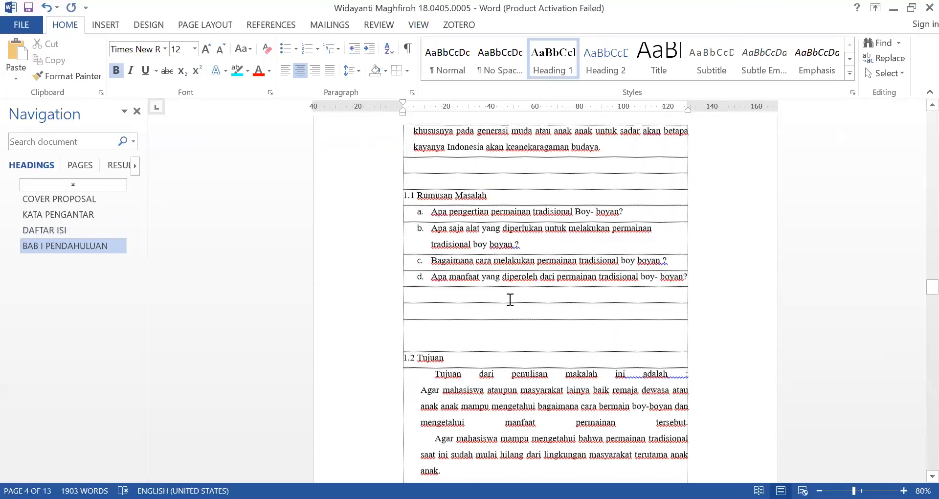
click(554, 177)
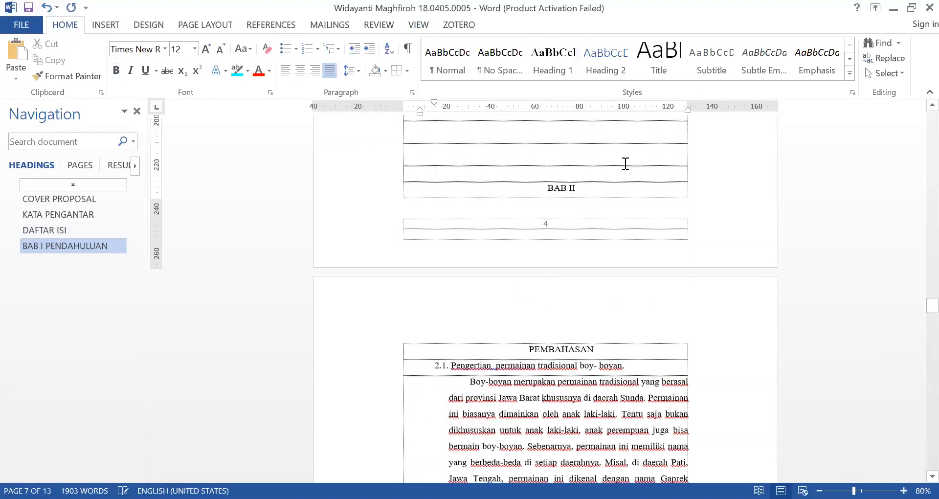
key(Return)
Merge BAB II and PEMBAHASAN into a single title line and apply the Heading 1 style to it
scroll(460, 182, down, 3)
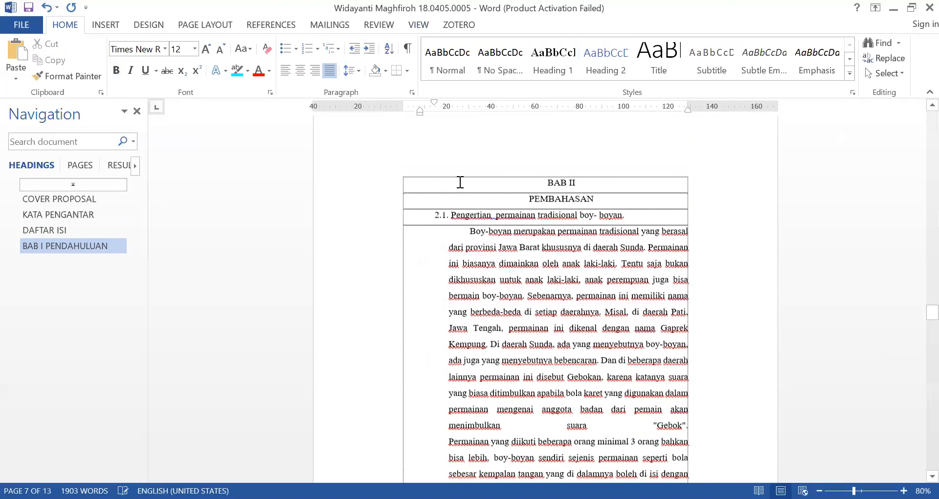
click(521, 198)
key(ctrl+l)
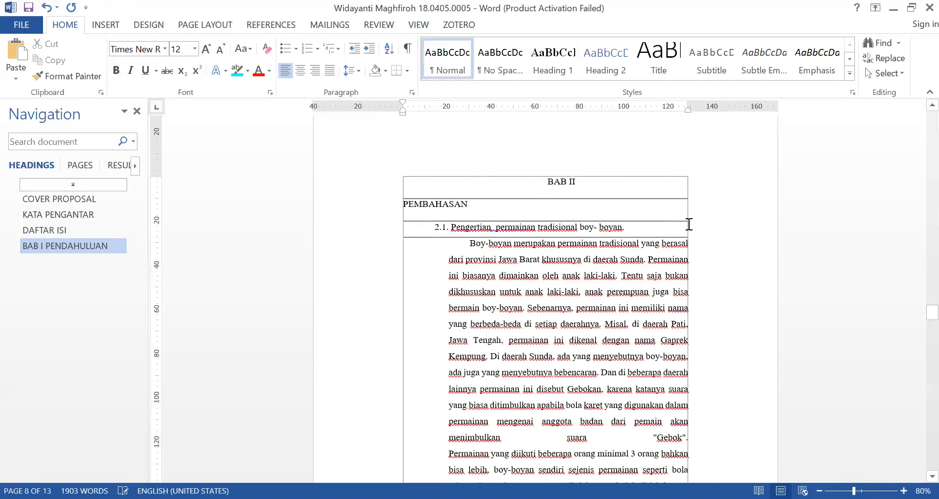
key(BackSpace)
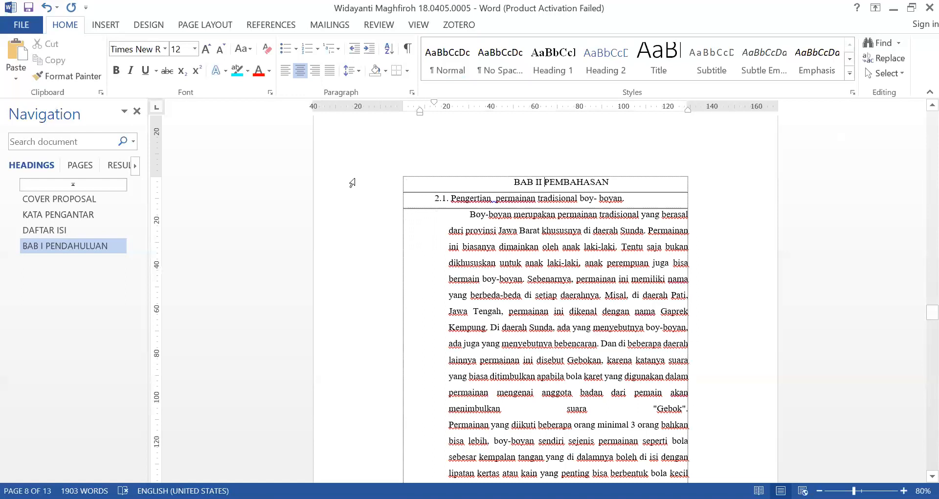
click(352, 182)
click(548, 63)
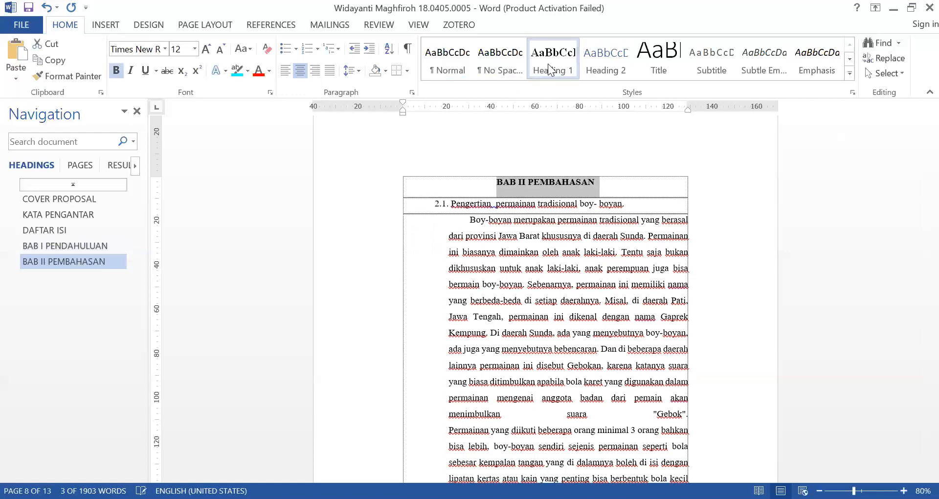
click(556, 186)
Merge BAB III and PENUTUP into a single title line and apply the Heading 1 style to it
scroll(558, 225, down, 4)
scroll(558, 225, down, 15)
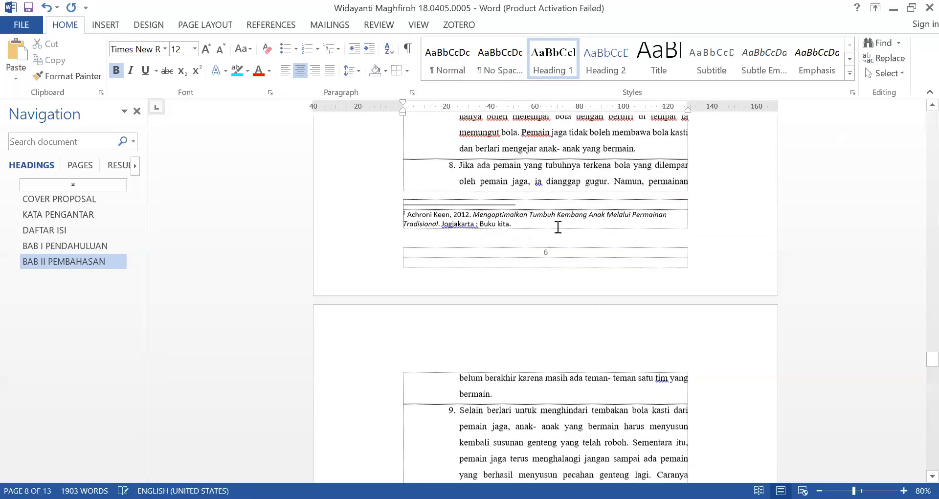
scroll(558, 228, down, 15)
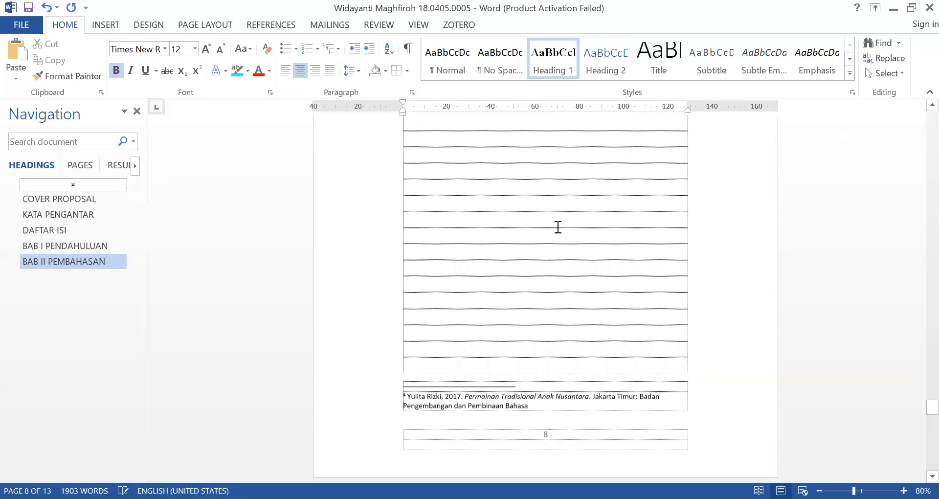
scroll(557, 226, down, 2)
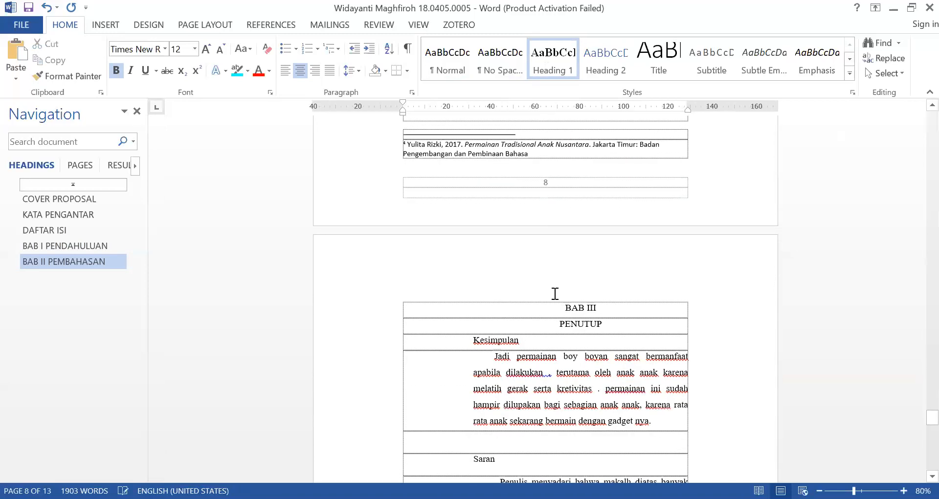
click(559, 327)
key(BackSpace)
key(BackSpace)
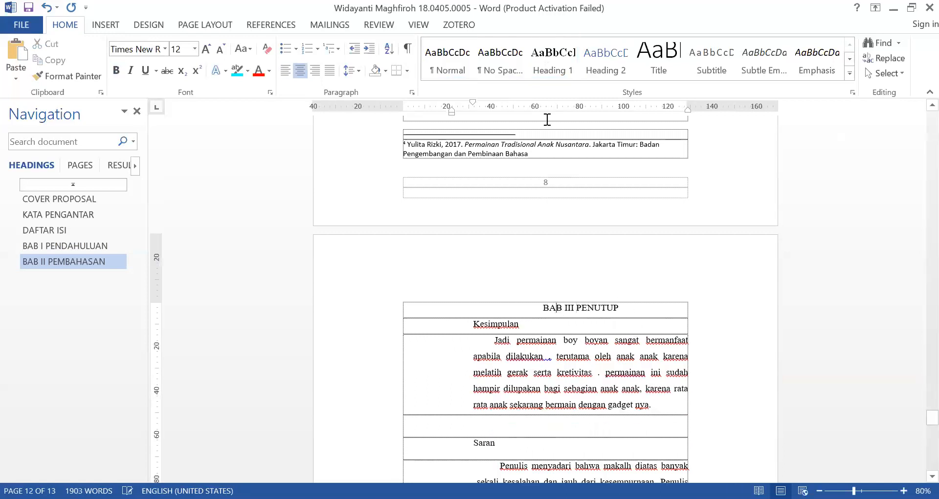
click(555, 70)
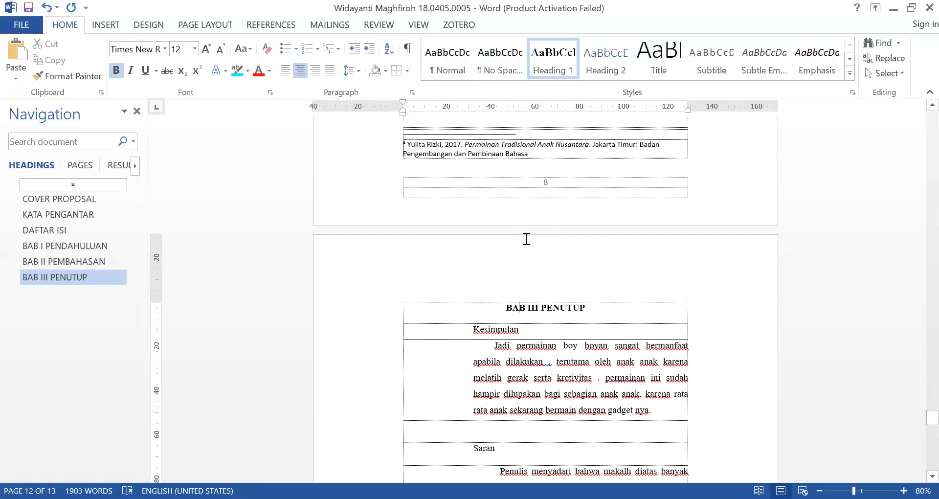
Check the heading navigation by jumping to each heading in turn from COVER PROPOSAL to BAB III PENUTUP
scroll(654, 292, up, 15)
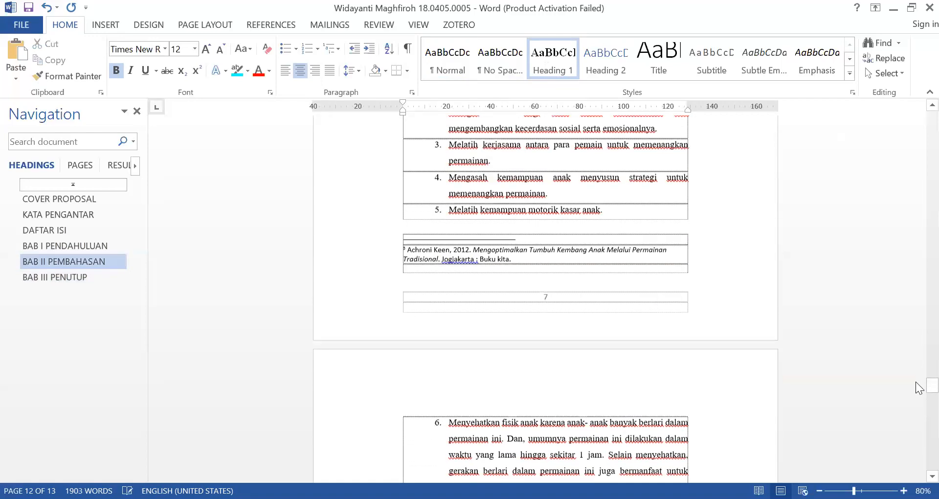
drag(919, 390, 922, 142)
click(84, 198)
click(86, 214)
click(73, 228)
click(86, 244)
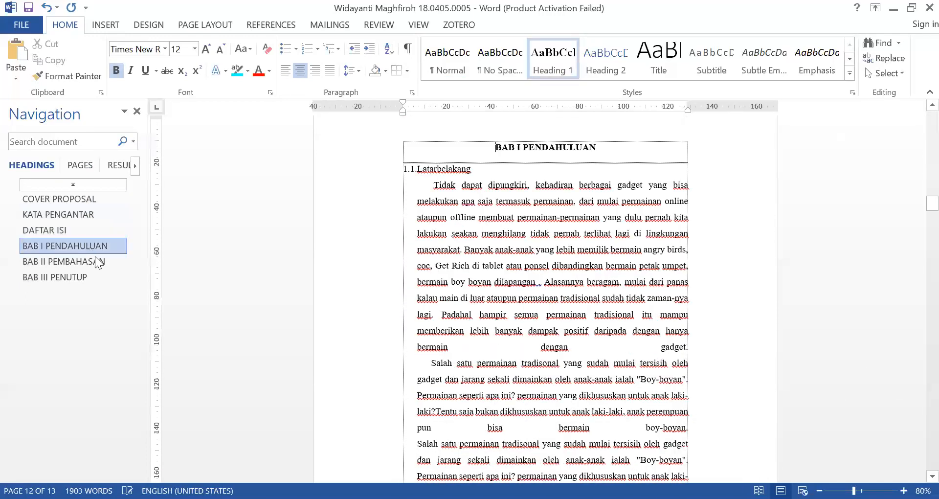
click(80, 262)
click(74, 278)
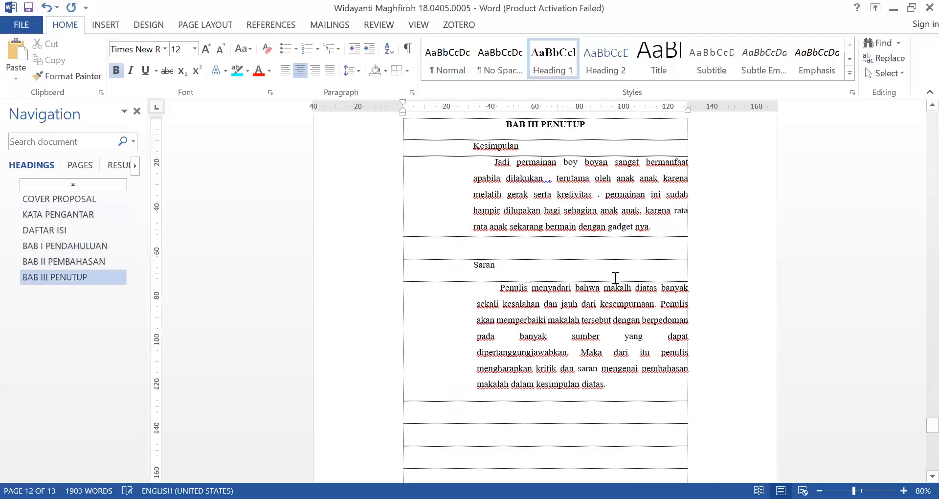
Move the DAFTAR PUSTAKA title onto the next page with an empty line above it and apply the Heading 1 style
scroll(612, 279, down, 8)
click(529, 219)
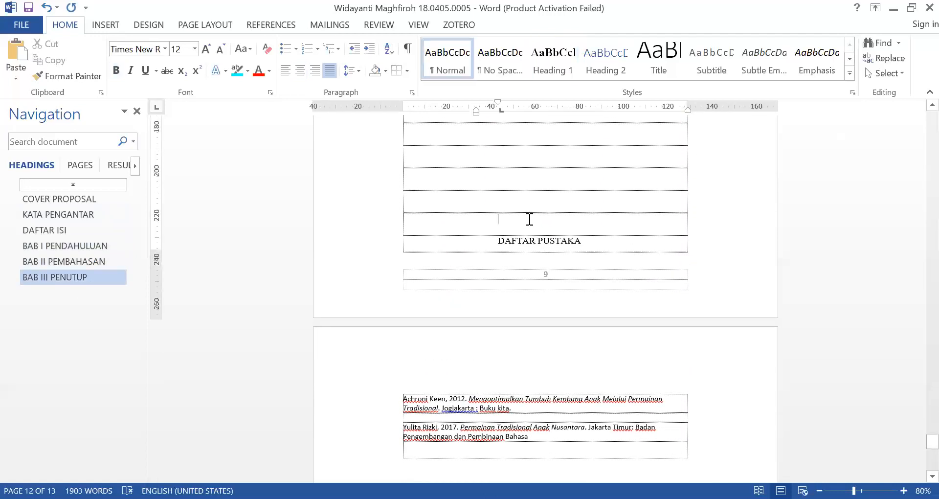
key(Return)
click(531, 395)
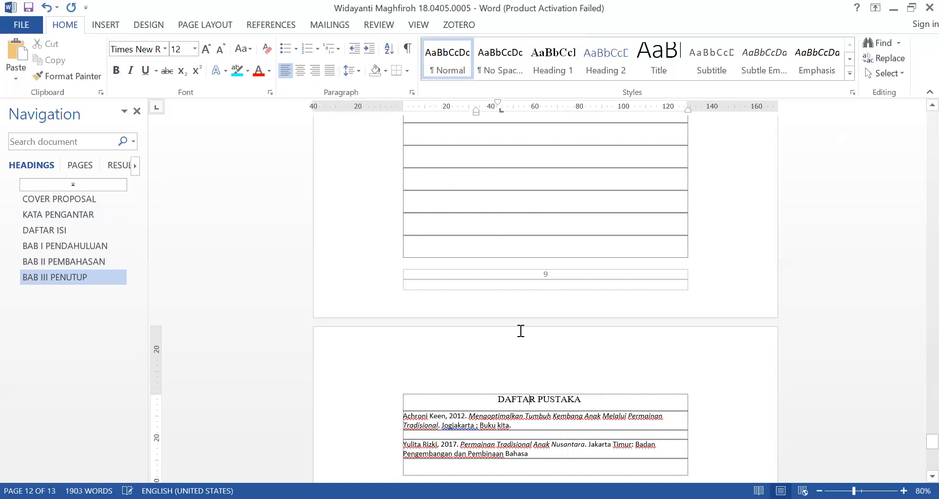
click(560, 58)
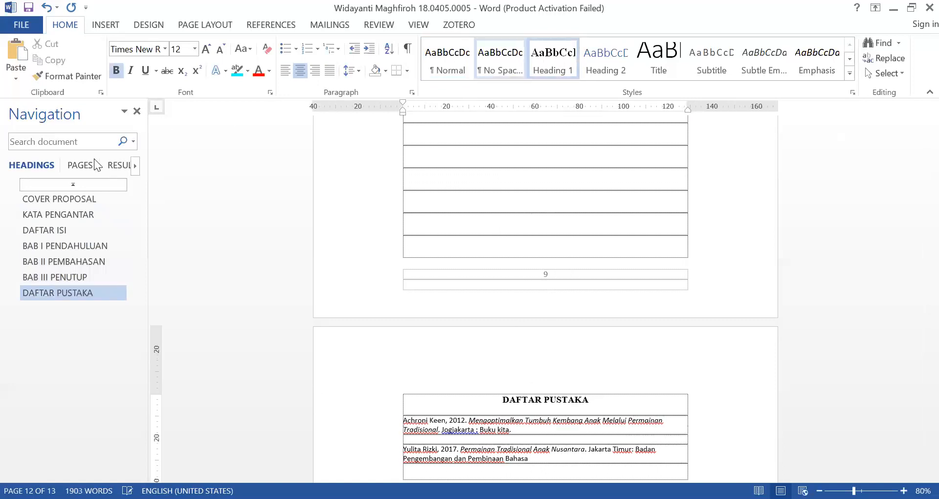
Go to the COVER PROPOSAL heading and return to the DAFTAR ISI page
click(31, 199)
click(55, 230)
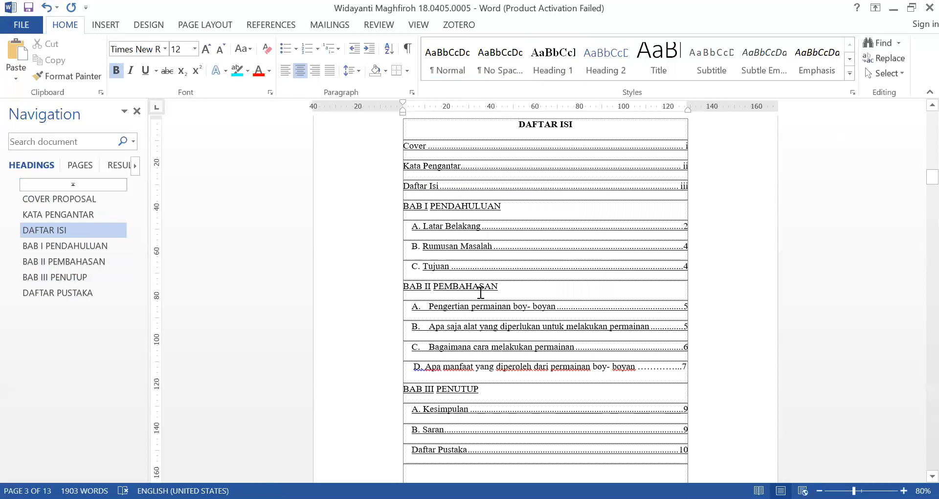
Replace the 1.1 numbering of the Latarbelakang subheading under BAB I with list letter A. and give it a hanging indent
scroll(481, 293, down, 10)
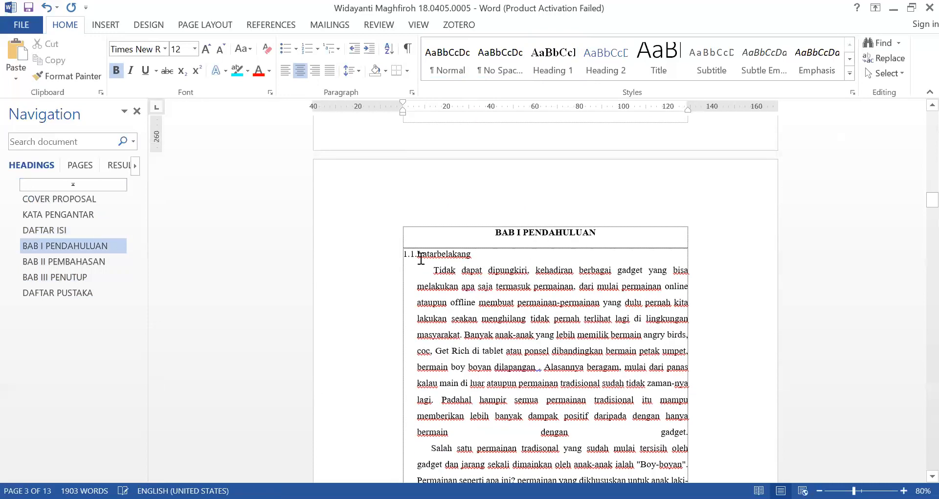
click(419, 255)
key(BackSpace)
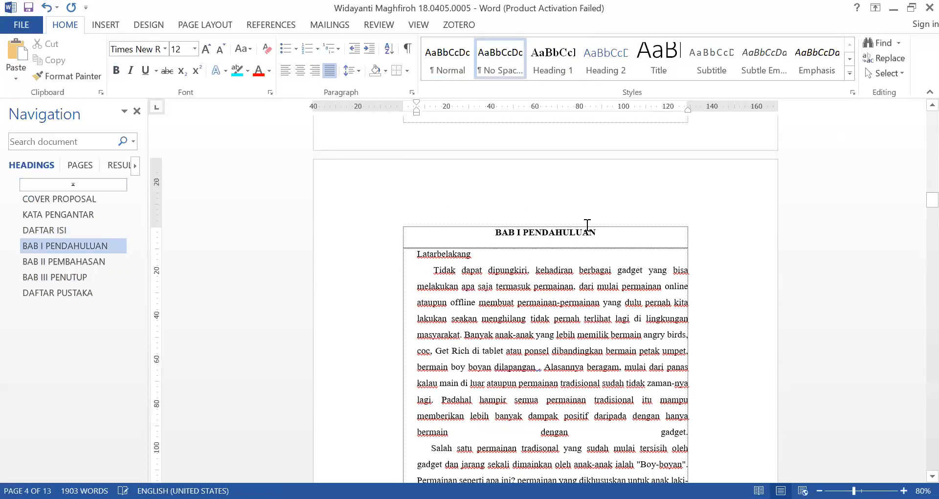
text(A.)
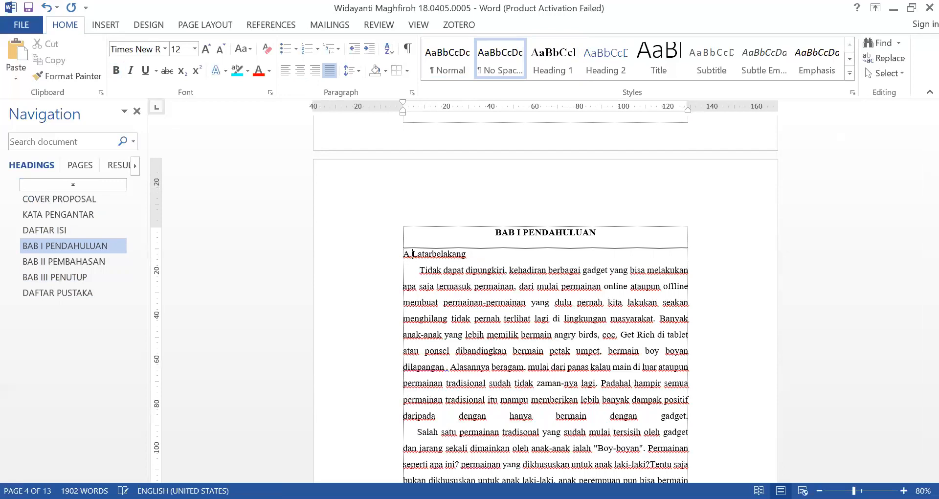
mouse_move(418, 101)
mouse_down()
mouse_move(431, 109)
mouse_move(417, 110)
mouse_up()
click(383, 262)
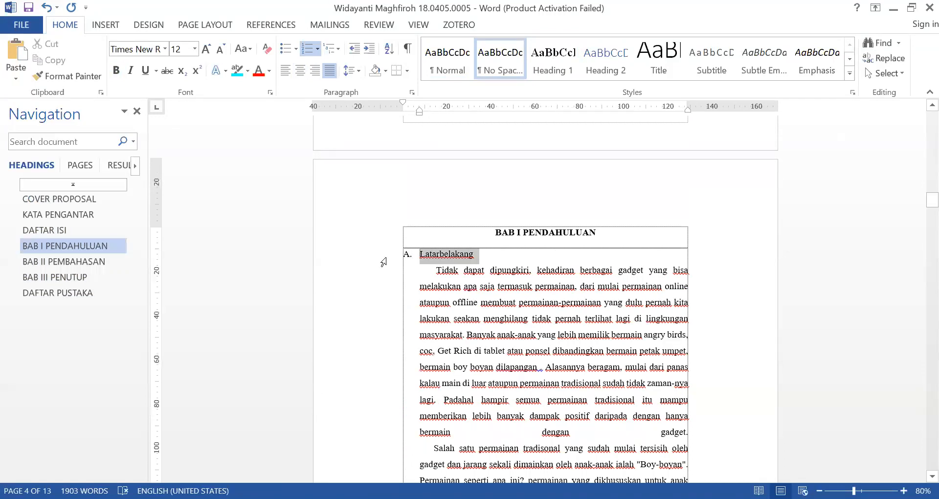
Split Latarbelakang into two words and separate it from the body text, which starts a new paragraph without its first-line indent
click(437, 253)
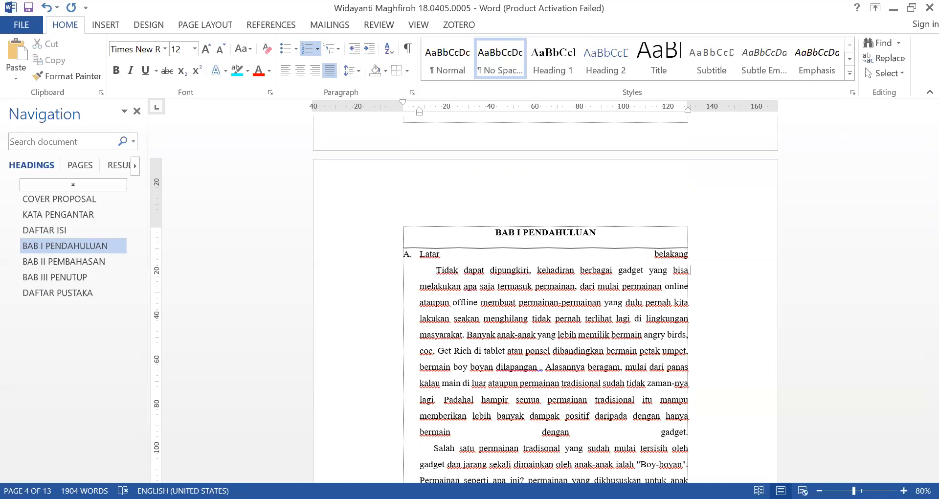
key(BackSpace)
key(BackSpace)
key(BackSpace)
key(BackSpace)
key(BackSpace)
key(BackSpace)
key(BackSpace)
key(BackSpace)
key(BackSpace)
key(Return)
key(BackSpace)
Capitalize the second word so the subheading reads Latar Belakang
click(441, 255)
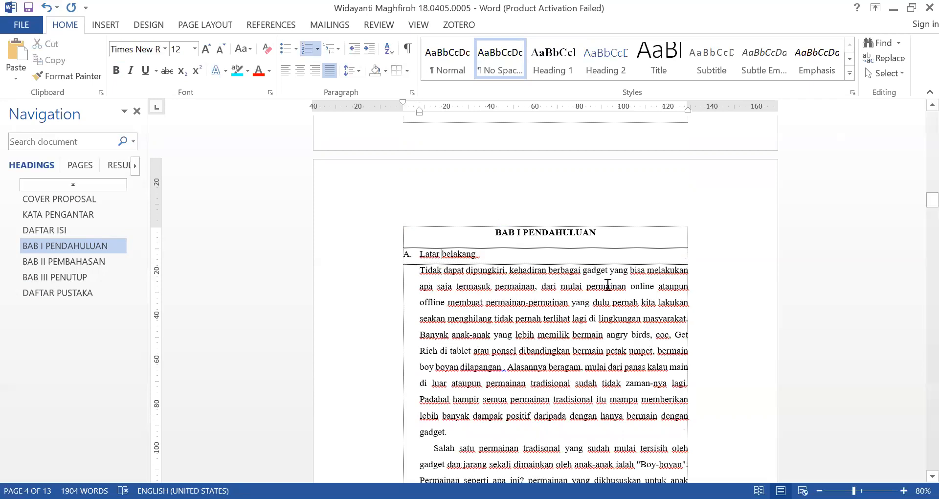
key(shift+Down)
key(Left)
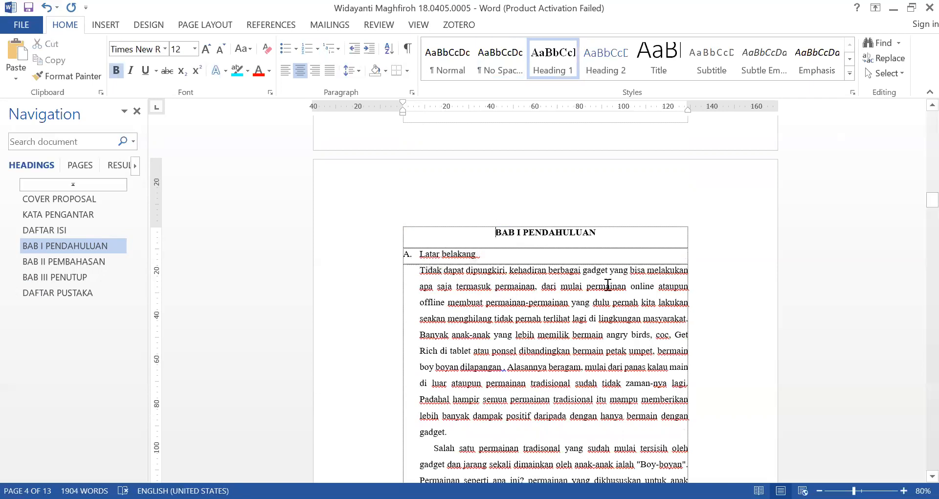
key(shift+Right)
text(B)
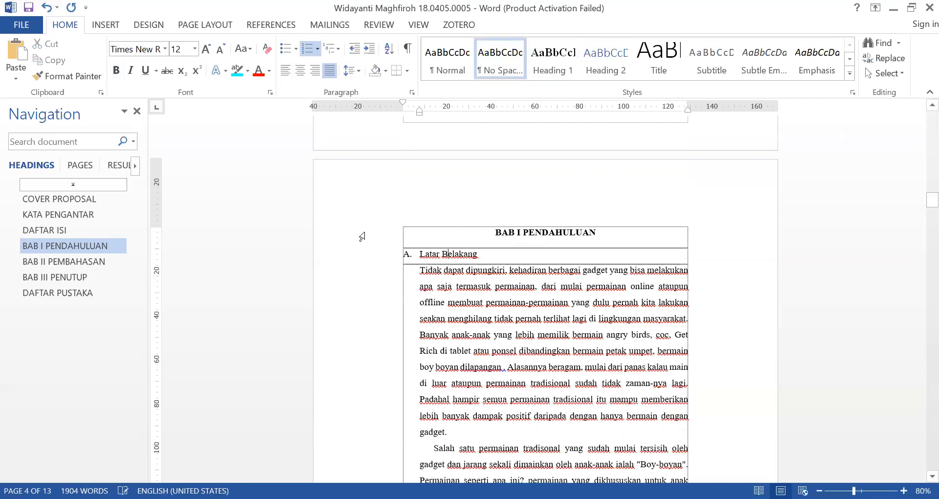
Make the Latar Belakang subheading bold with 2.0 line spacing and update the Heading 2 style to match it
click(384, 262)
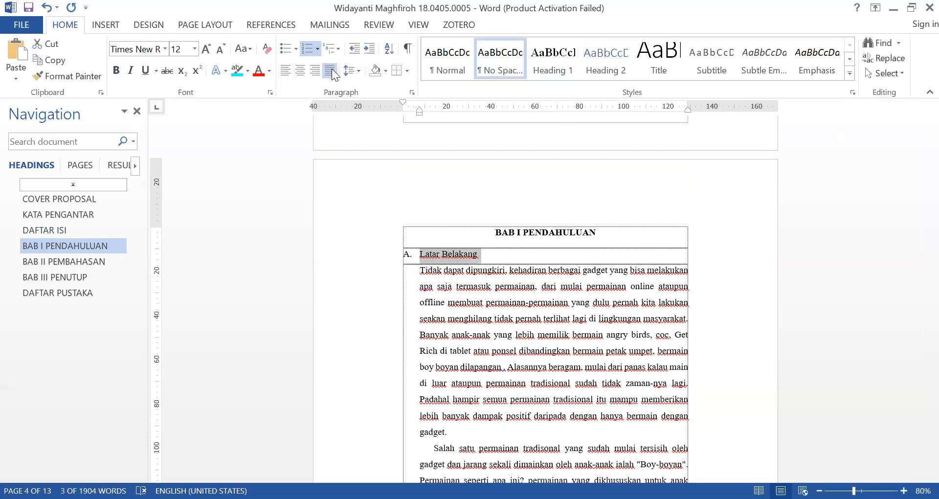
click(116, 71)
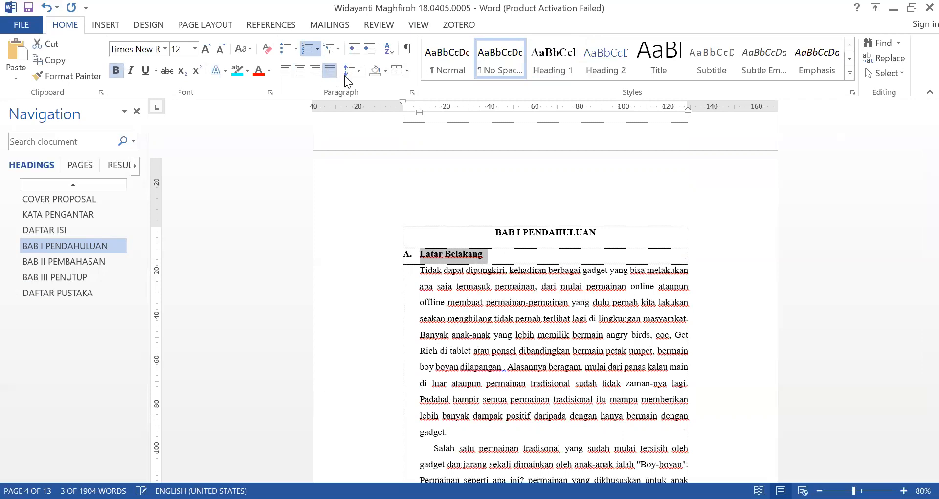
click(352, 70)
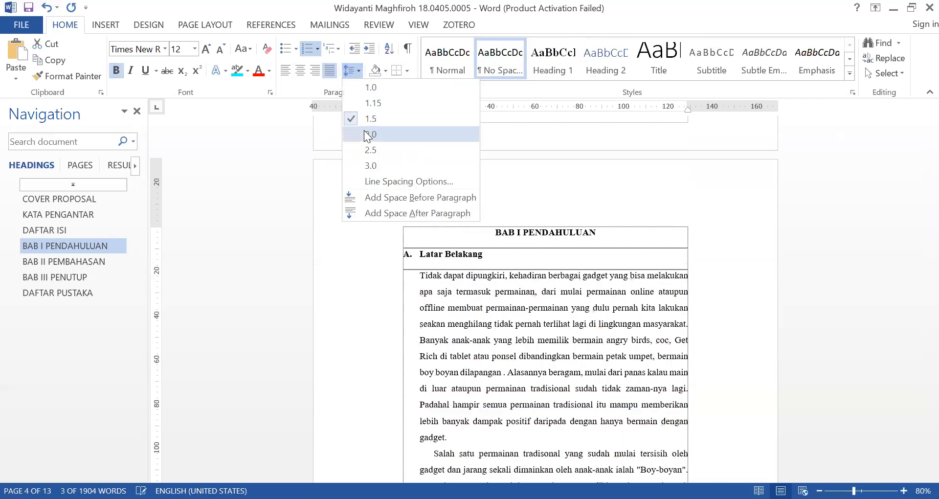
click(372, 134)
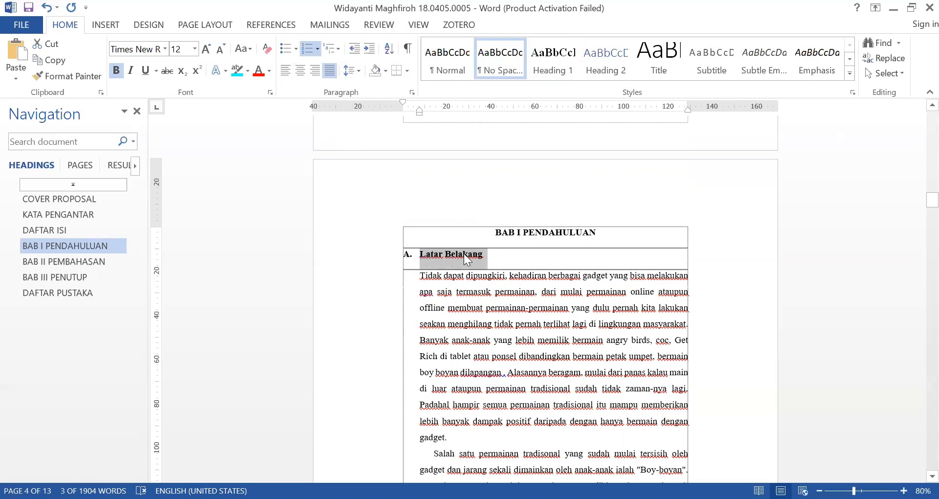
right_click(605, 62)
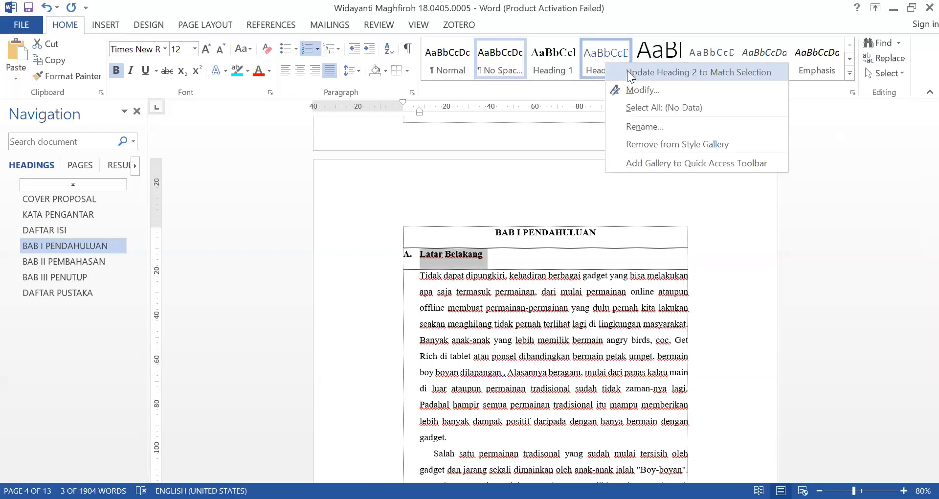
click(628, 72)
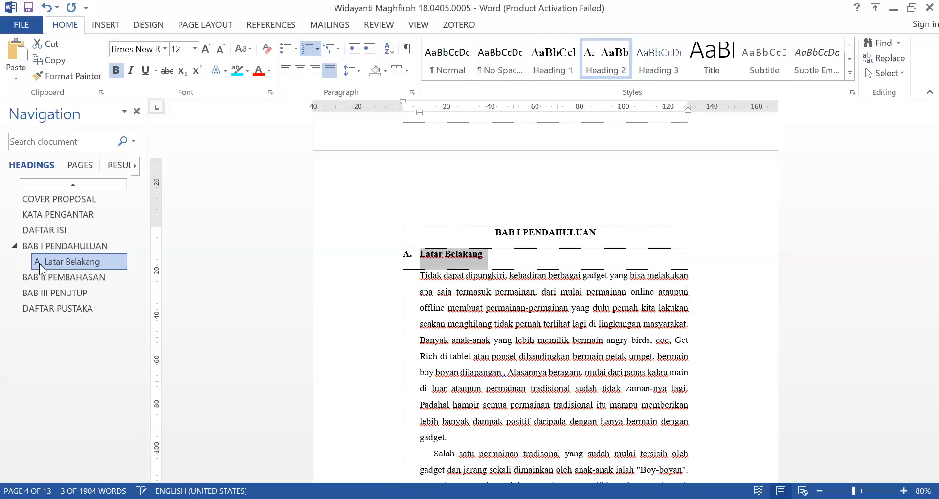
click(446, 255)
Apply the Heading 2 style to the Rumusan Masalah and Tujuan subheadings of BAB I
scroll(500, 309, down, 2)
scroll(500, 308, down, 10)
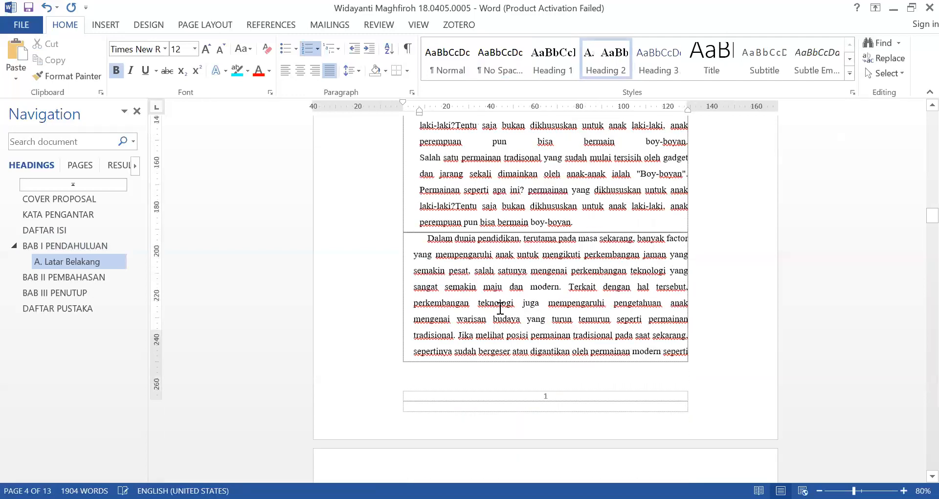
scroll(500, 308, down, 10)
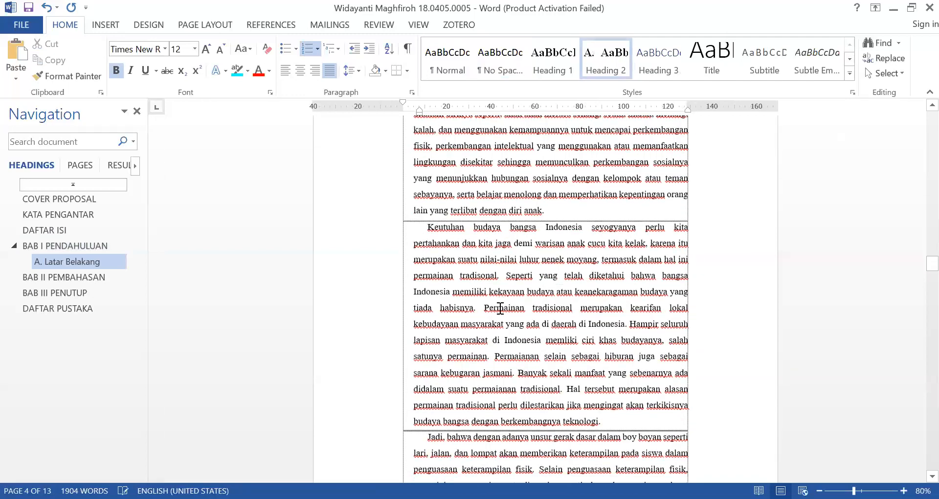
scroll(500, 308, down, 2)
click(455, 231)
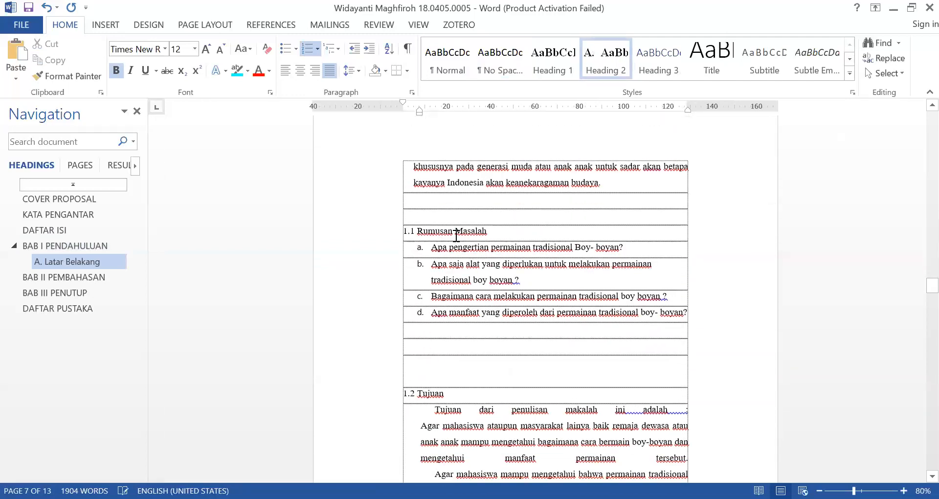
click(598, 64)
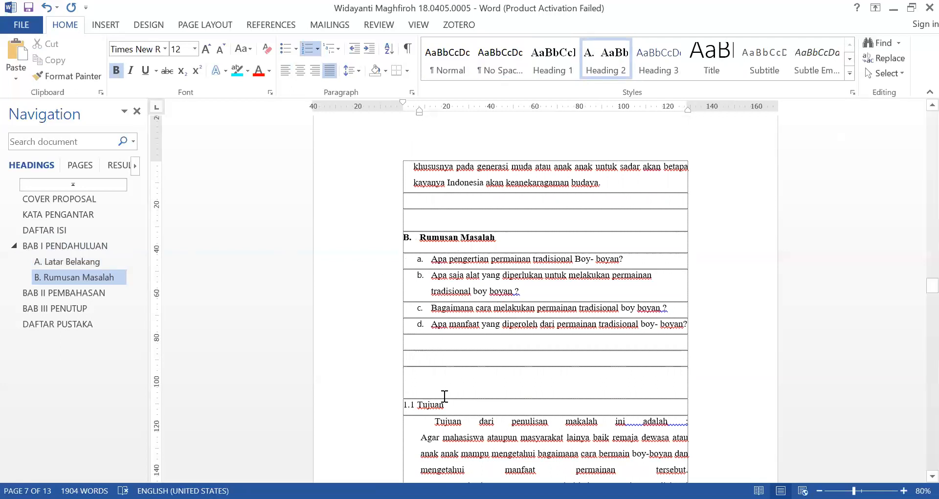
click(429, 404)
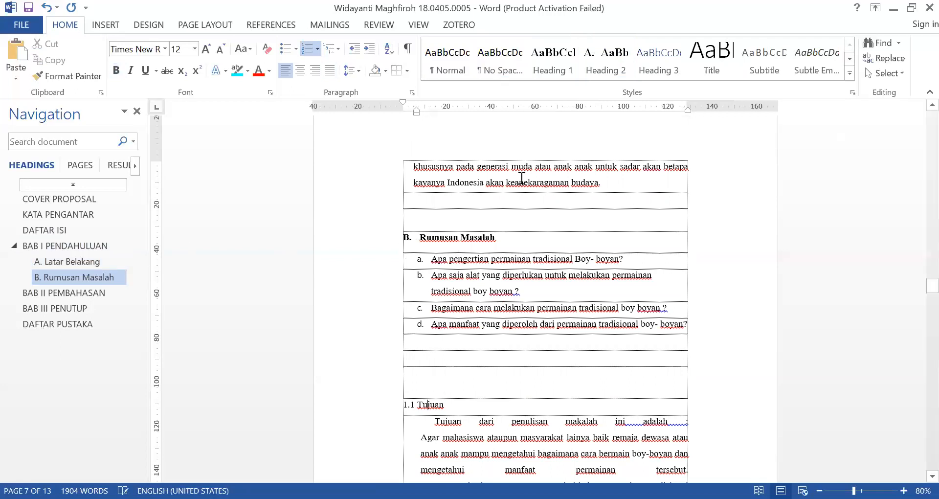
click(608, 63)
Apply the Heading 2 style to the Pengertian permainan tradisional boy-boyan subheading in BAB II and delete its manual 2.1. number
scroll(436, 331, down, 4)
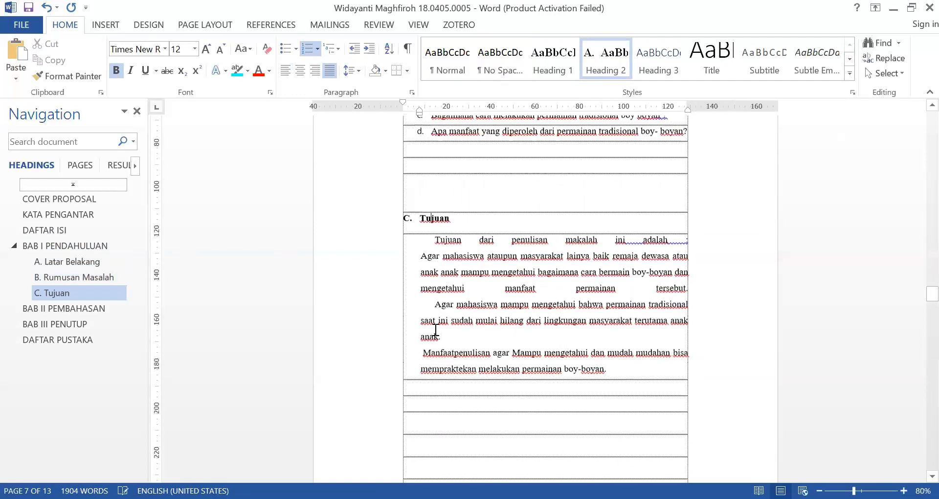
scroll(443, 316, down, 8)
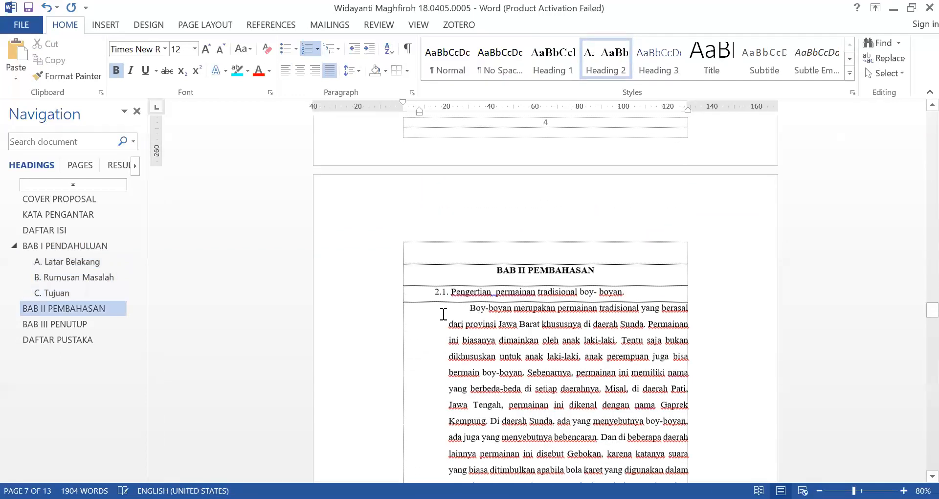
click(454, 291)
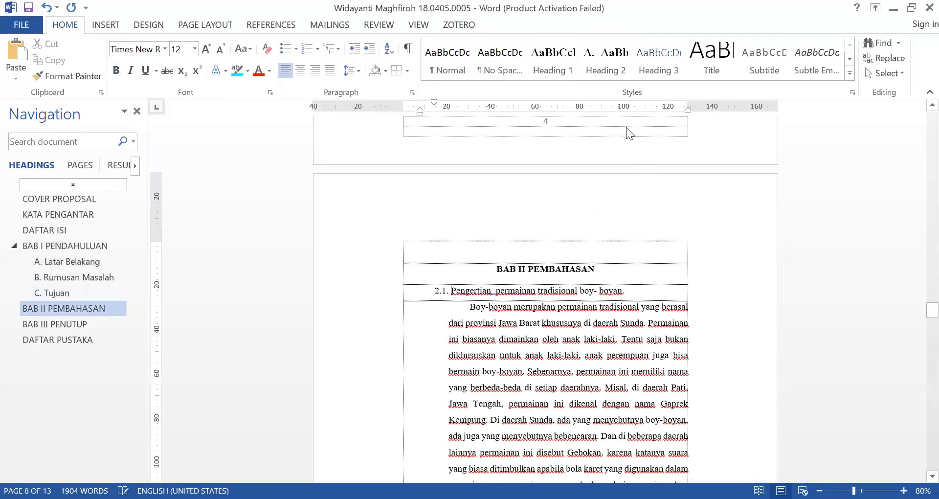
click(607, 60)
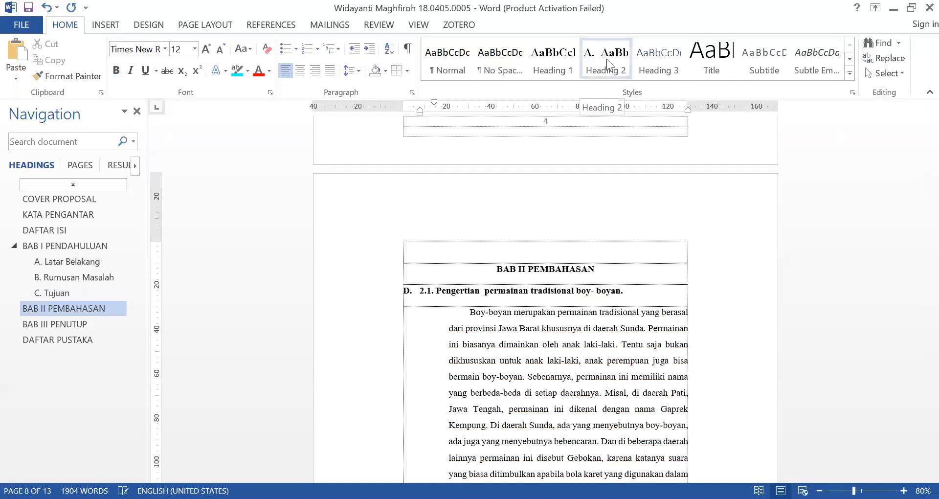
key(BackSpace)
key(BackSpace)
key(BackSpace)
key(BackSpace)
key(BackSpace)
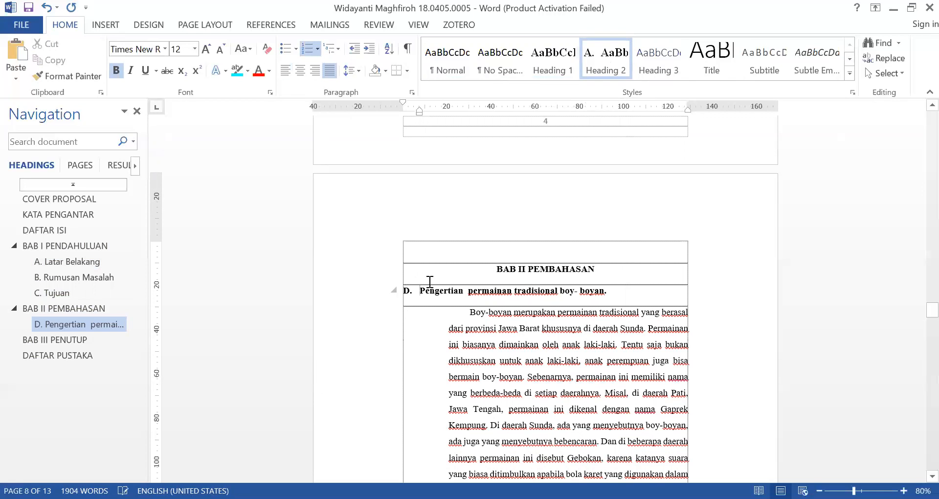
Delete the empty line above the BAB II PEMBAHASAN title
click(568, 259)
key(Delete)
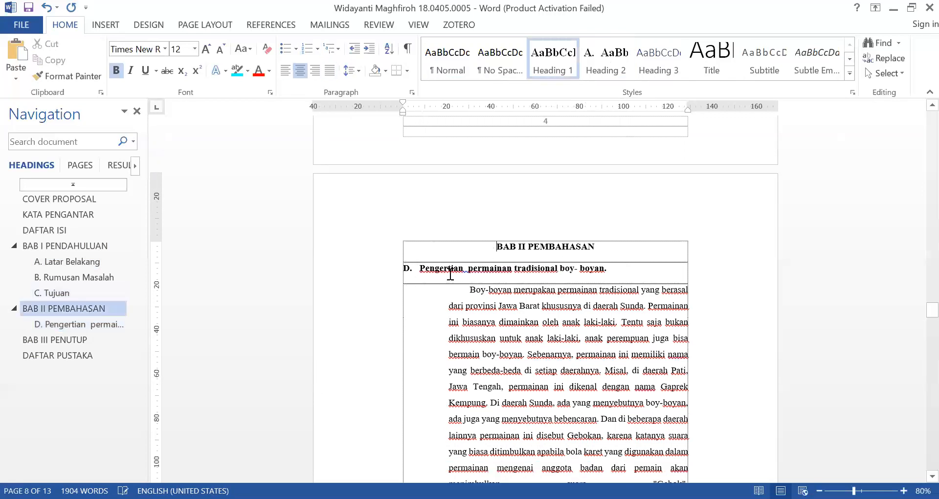
Restart the lettering of the Pengertian permainan tradisional subheading at A and reduce its hanging indent to about 5 mm
click(407, 269)
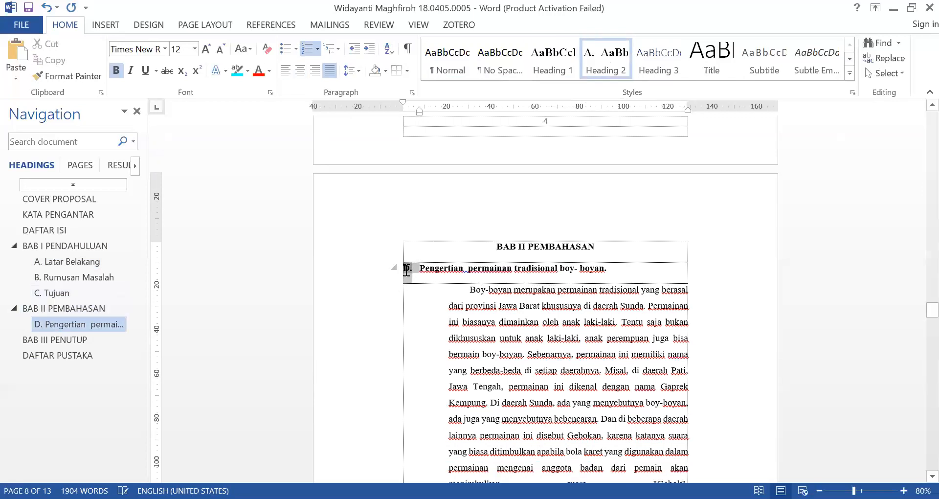
click(438, 269)
click(406, 269)
right_click(413, 278)
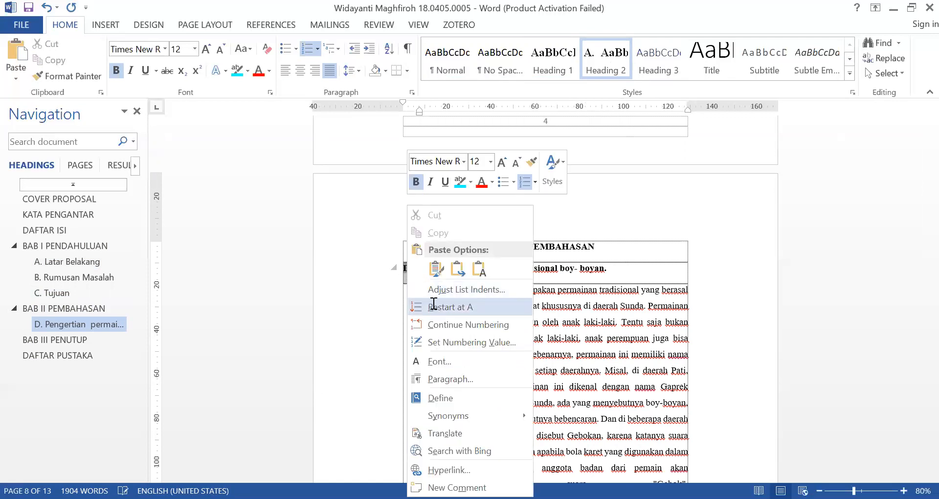
click(434, 307)
mouse_move(416, 103)
mouse_down()
mouse_move(403, 105)
mouse_move(413, 111)
mouse_up()
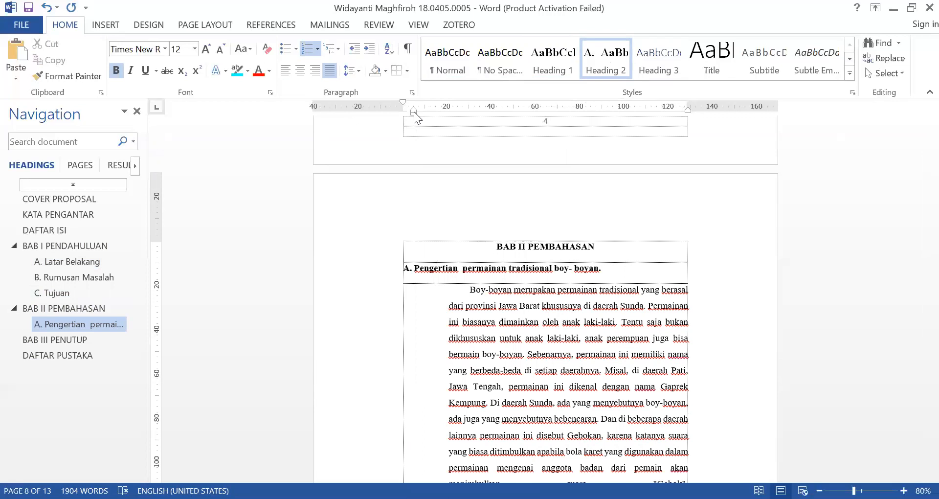
click(463, 268)
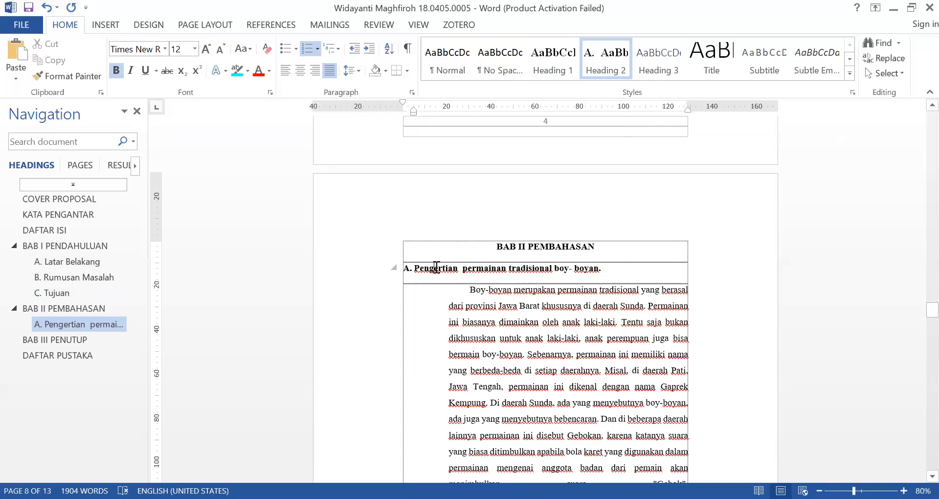
Try copying the Pengertian subheading's format onto the first line of the 2.2 Alat alat subheading with Format Painter, and undo it
scroll(473, 279, down, 10)
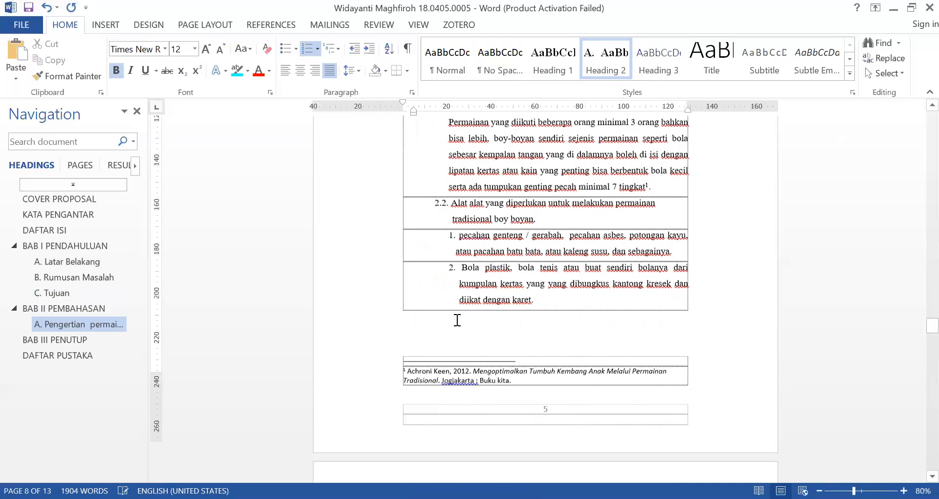
scroll(458, 320, up, 7)
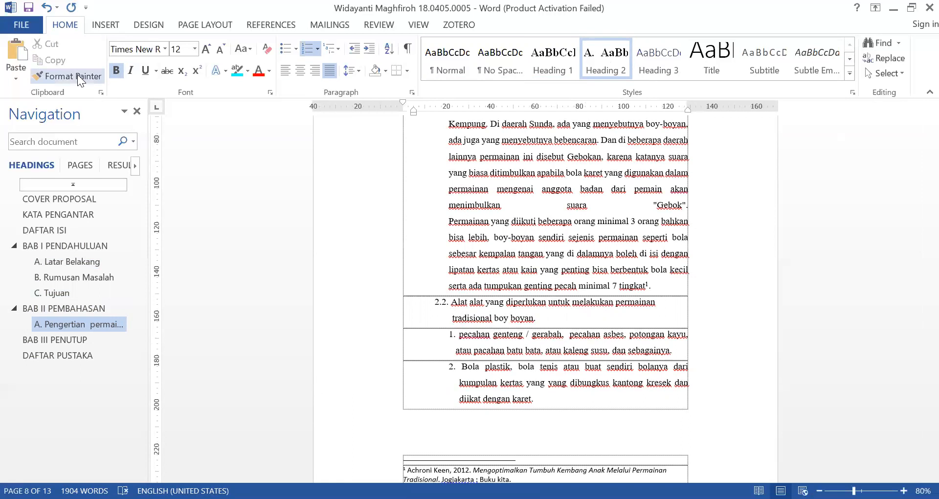
click(78, 75)
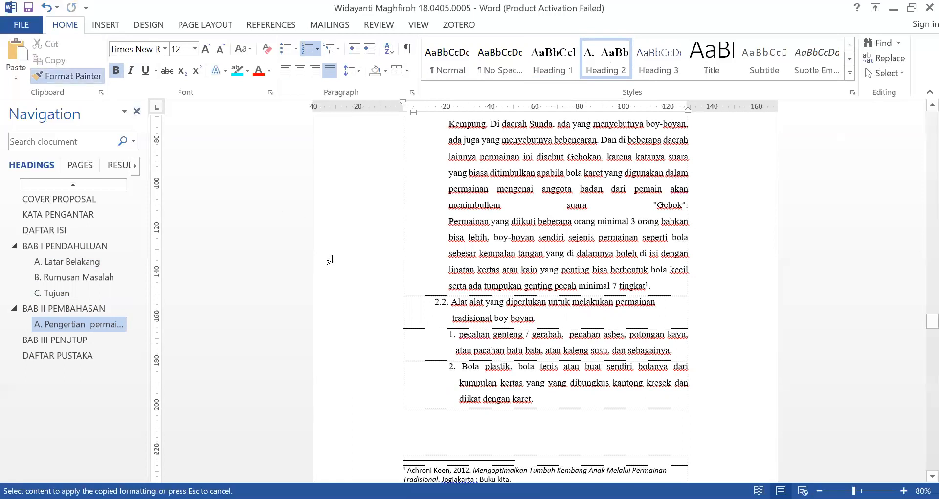
click(396, 304)
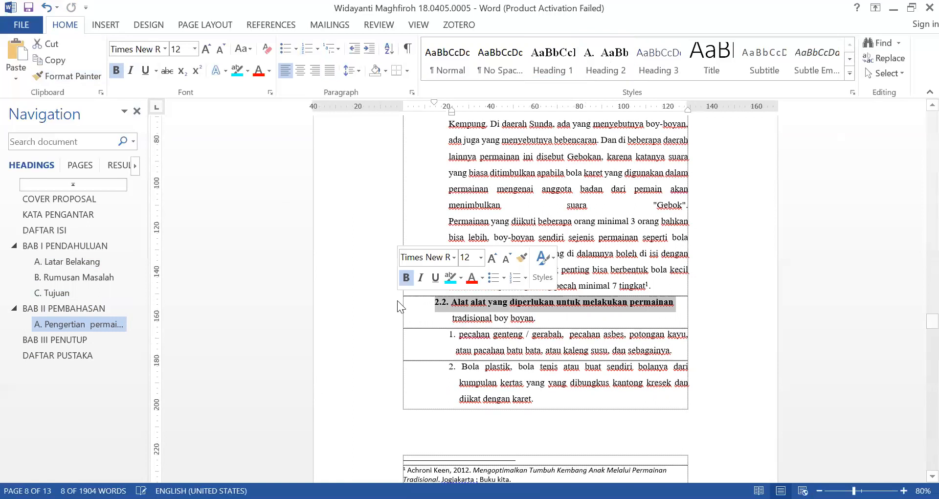
scroll(398, 300, down, 2)
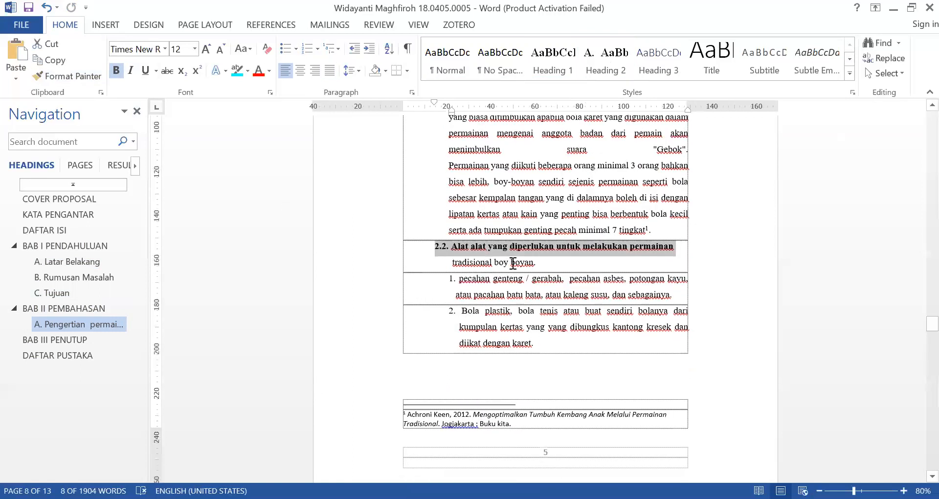
key(ctrl+z)
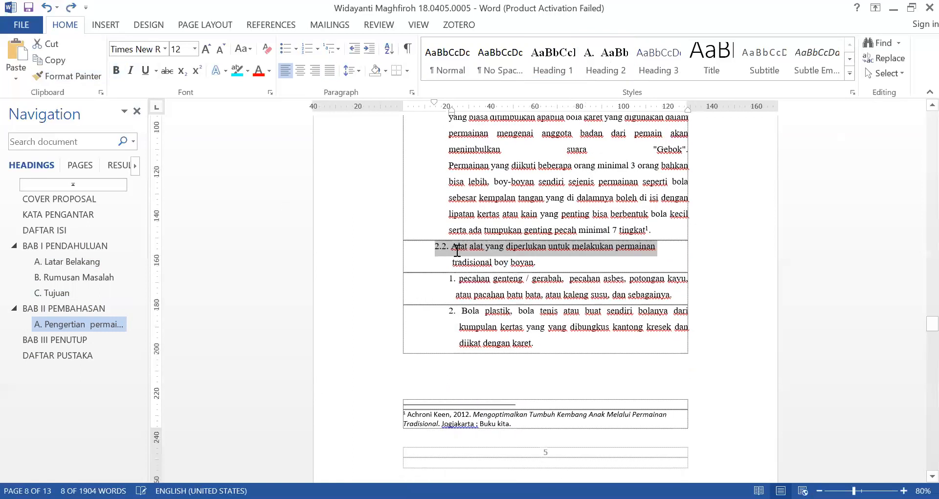
Copy the Pengertian subheading's format onto both lines of the 2.2 Alat alat subheading with Format Painter and delete its manual 2.2. number
scroll(446, 216, up, 10)
click(446, 216)
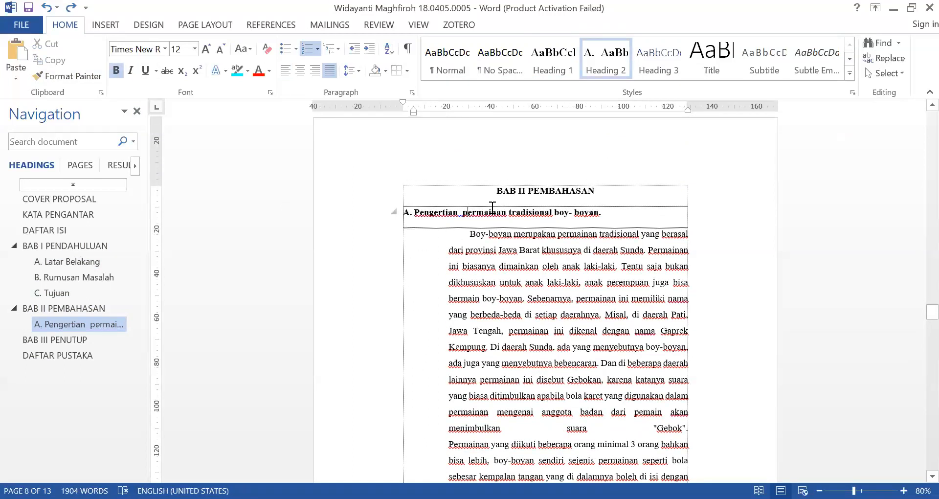
scroll(492, 208, down, 9)
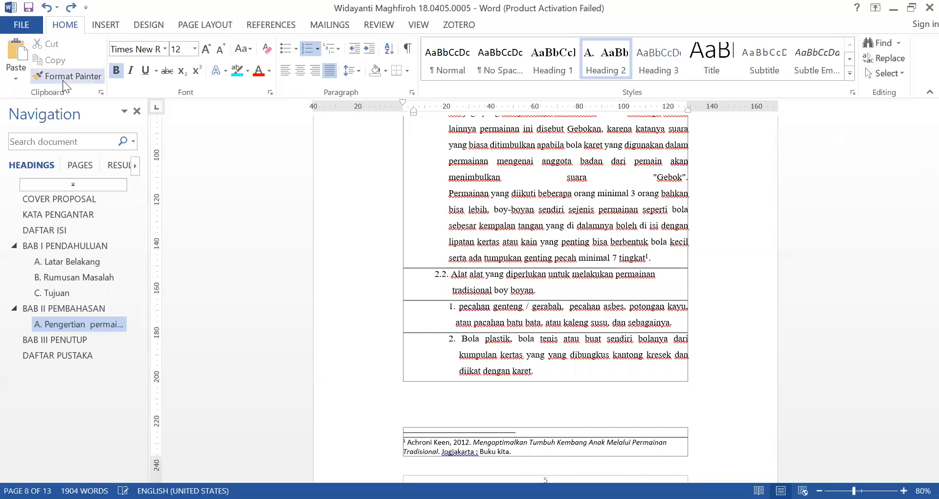
click(64, 76)
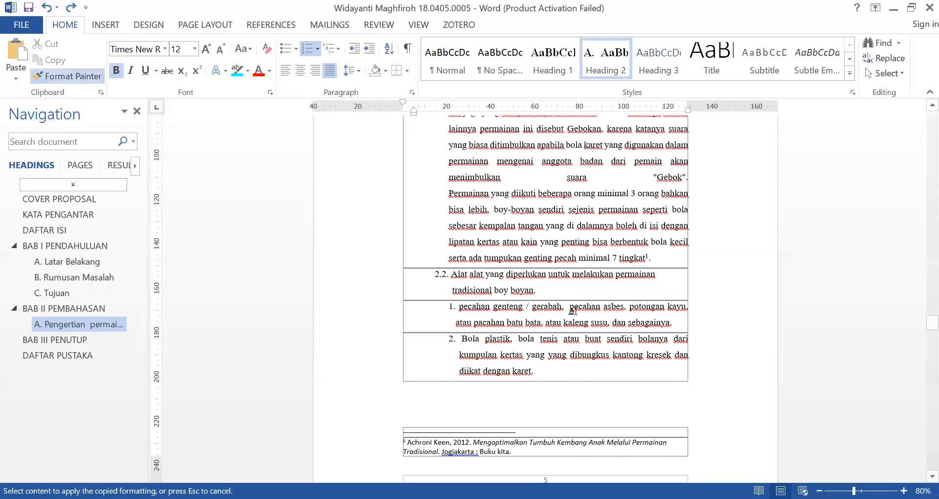
mouse_move(544, 292)
mouse_down()
mouse_move(460, 292)
mouse_move(384, 272)
mouse_up()
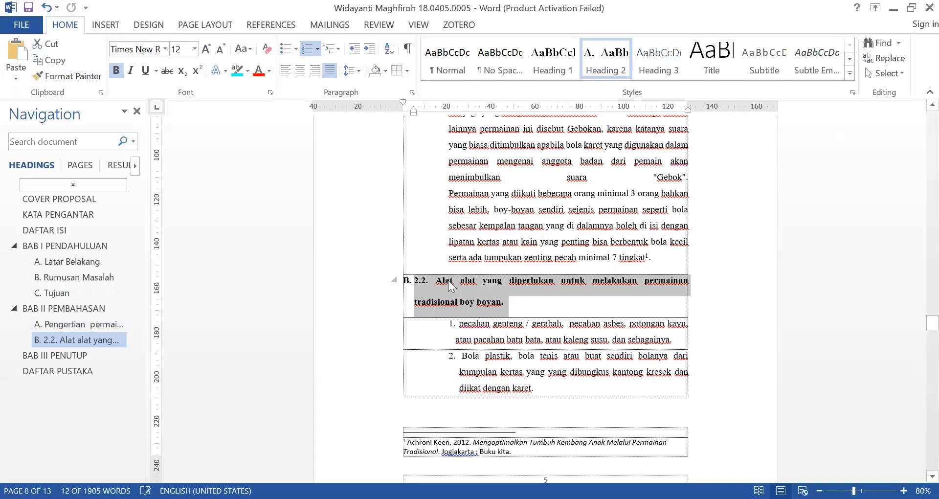
click(435, 282)
key(BackSpace)
key(BackSpace)
key(BackSpace)
key(BackSpace)
key(BackSpace)
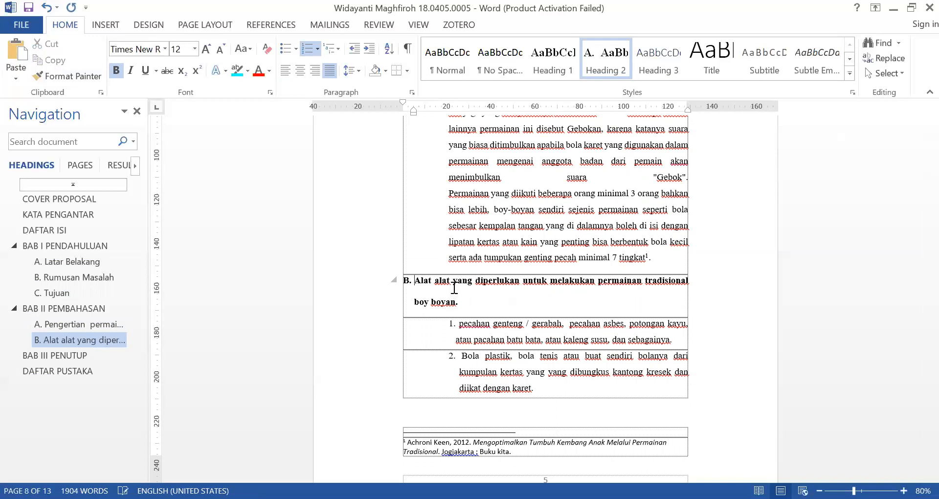
Copy the Alat alat subheading's format onto the 2.3 Cara melakukan permainan subheading with Format Painter and delete its manual 2.3. number
scroll(504, 289, down, 5)
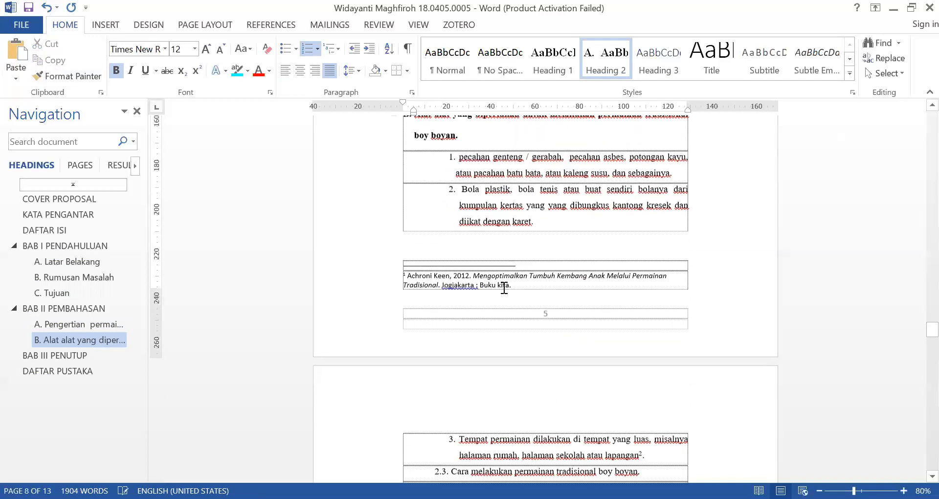
scroll(504, 289, down, 5)
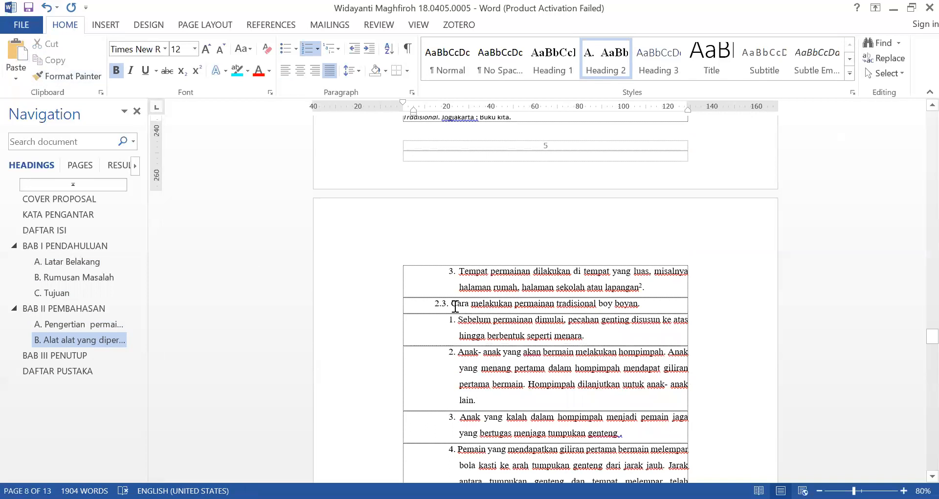
click(68, 76)
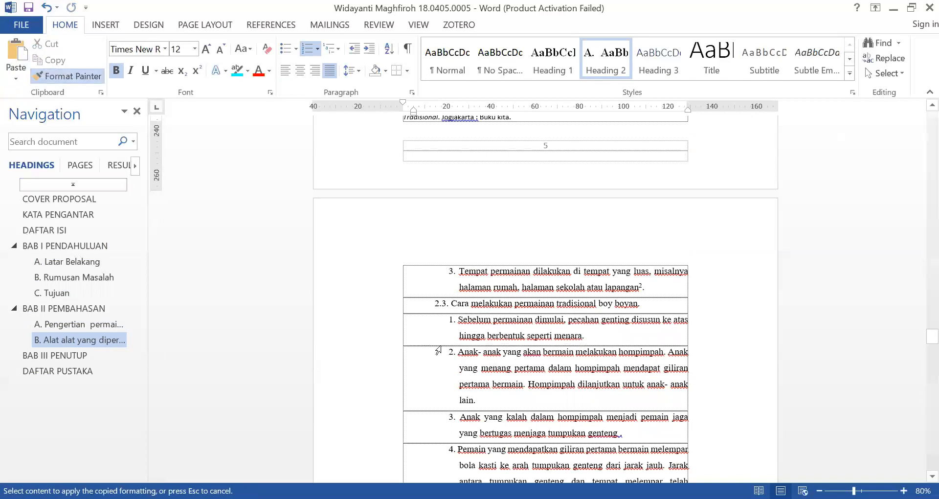
drag(631, 303, 347, 309)
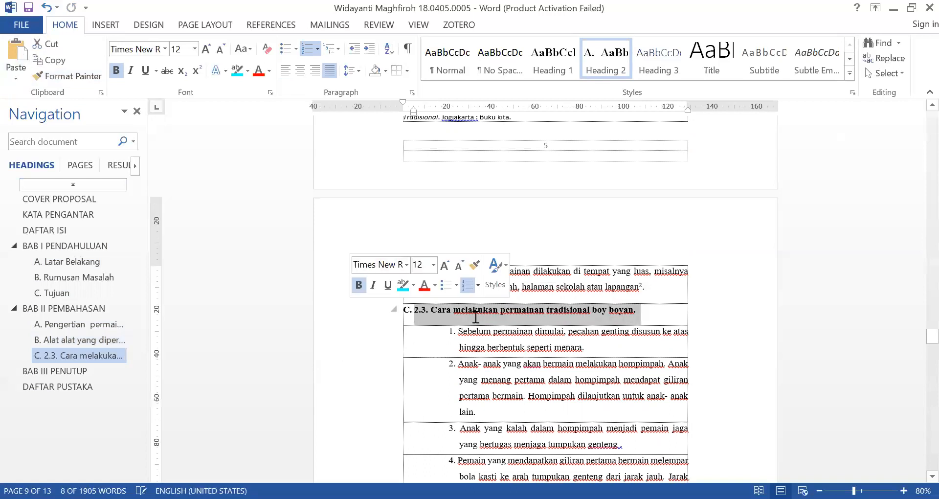
click(475, 317)
key(Home)
key(Delete)
key(Delete)
key(Delete)
key(Delete)
key(Delete)
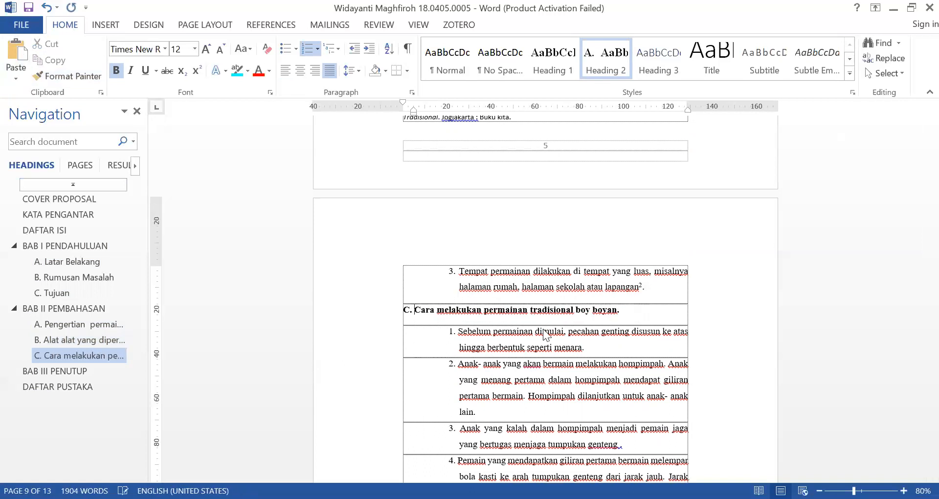
Try copying the Cara melakukan subheading's format onto the 2.4 Manfaat subheading together with the paragraph below it, and undo it
scroll(546, 335, down, 12)
scroll(545, 333, down, 10)
click(49, 74)
drag(469, 312, 382, 294)
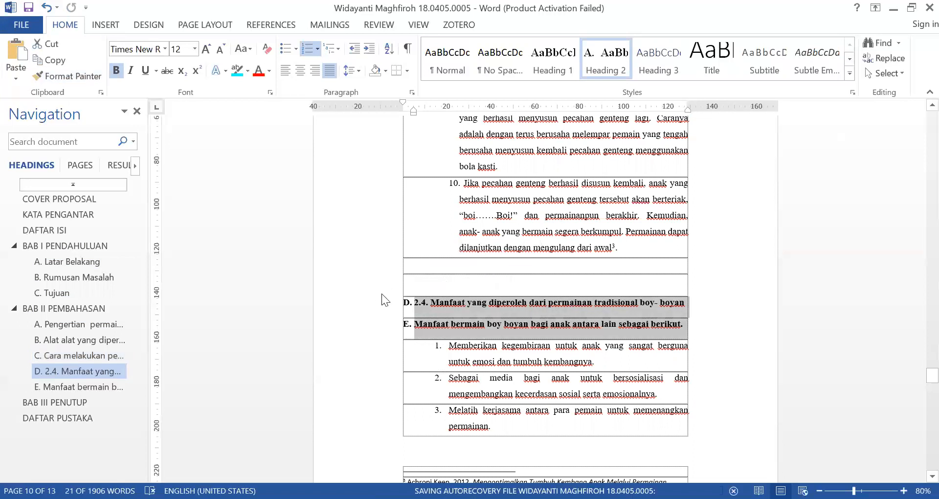
key(ctrl+z)
Copy the Cara melakukan subheading's format onto only the 2.4 Manfaat yang diperoleh line with Format Painter and delete its manual 2.4. number
click(461, 302)
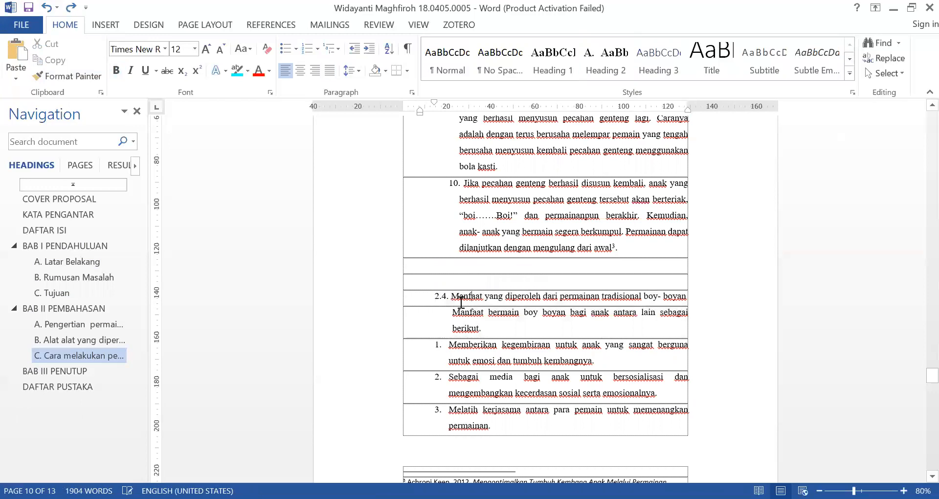
scroll(460, 302, down, 5)
scroll(461, 302, up, 15)
scroll(460, 295, up, 10)
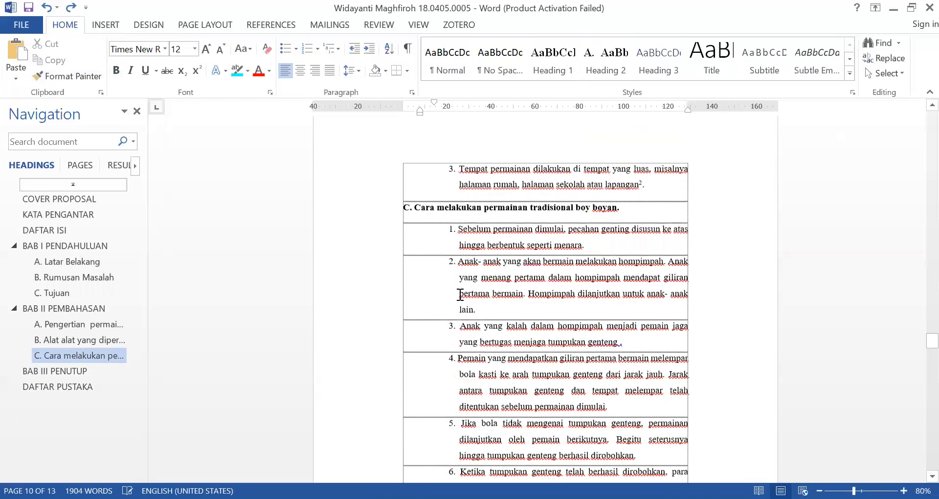
scroll(460, 295, down, 1)
click(483, 338)
scroll(544, 356, down, 15)
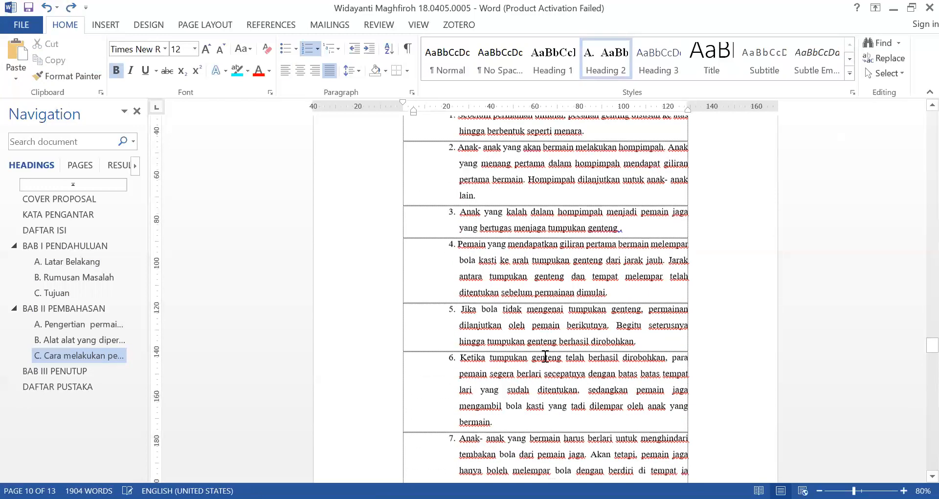
scroll(542, 347, down, 3)
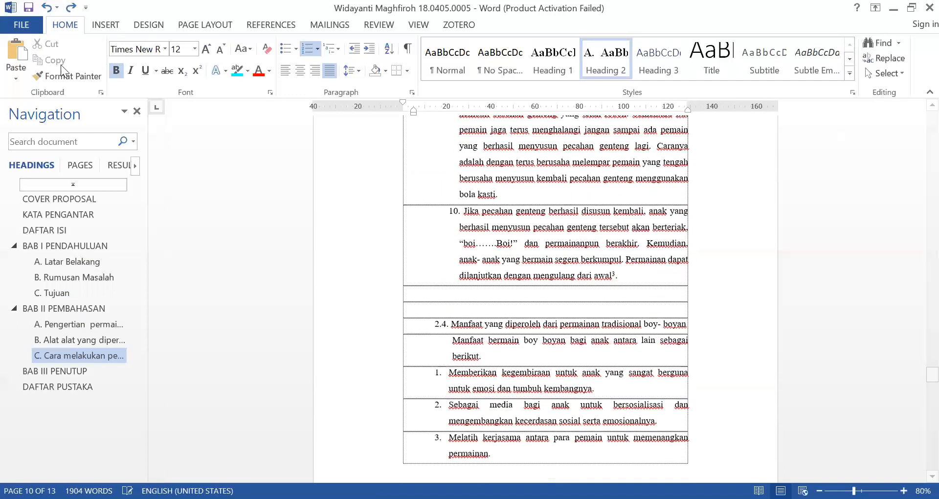
click(67, 75)
drag(433, 324, 728, 327)
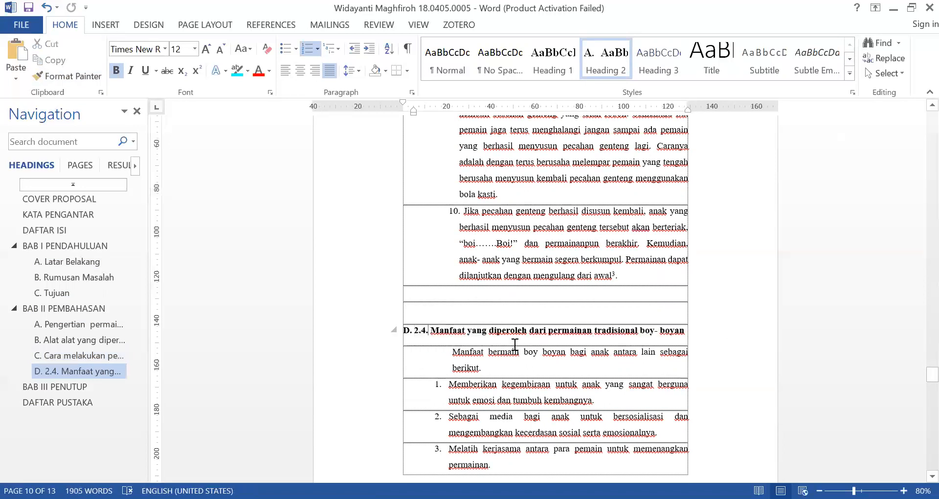
key(BackSpace)
key(BackSpace)
key(BackSpace)
key(BackSpace)
key(BackSpace)
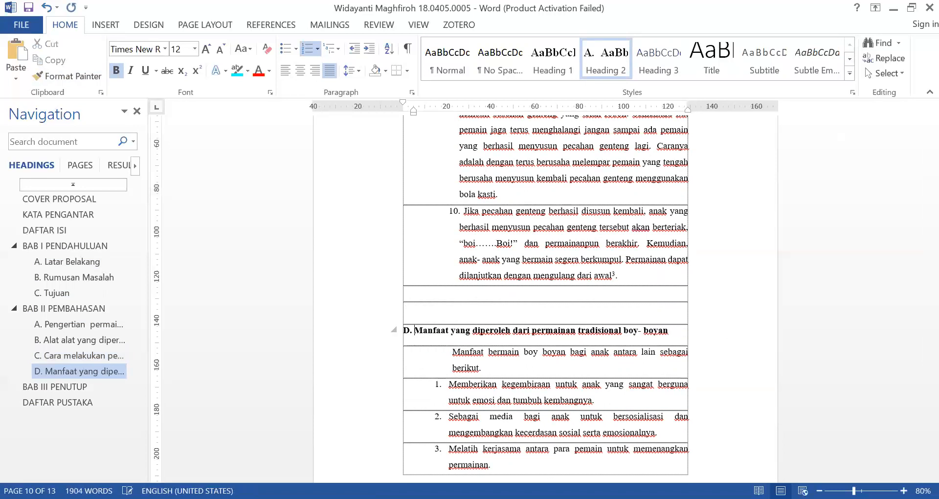
Apply the Heading 2 style to the Kesimpulan subheading in BAB III PENUTUP
scroll(460, 325, down, 10)
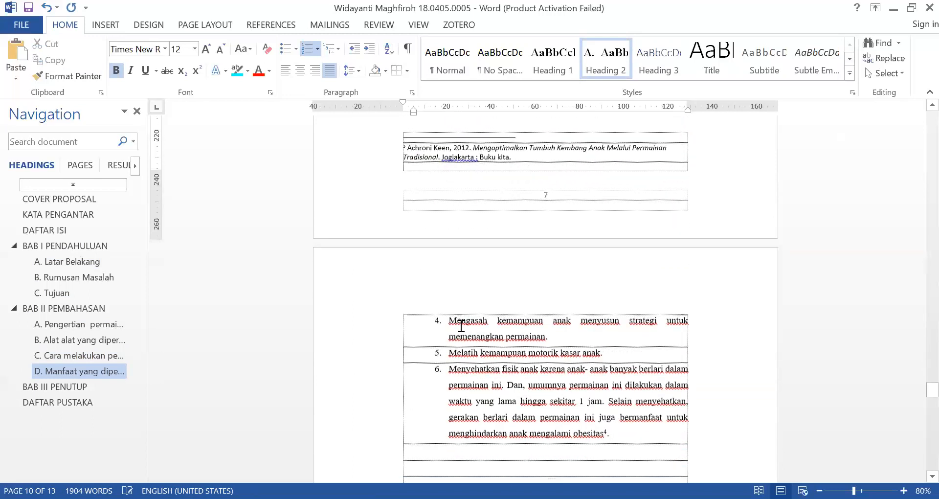
scroll(461, 325, down, 10)
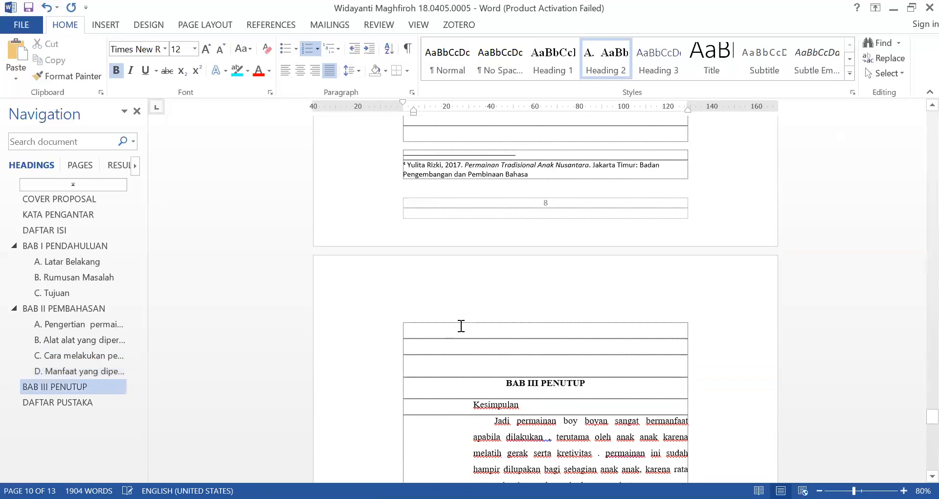
scroll(461, 325, down, 3)
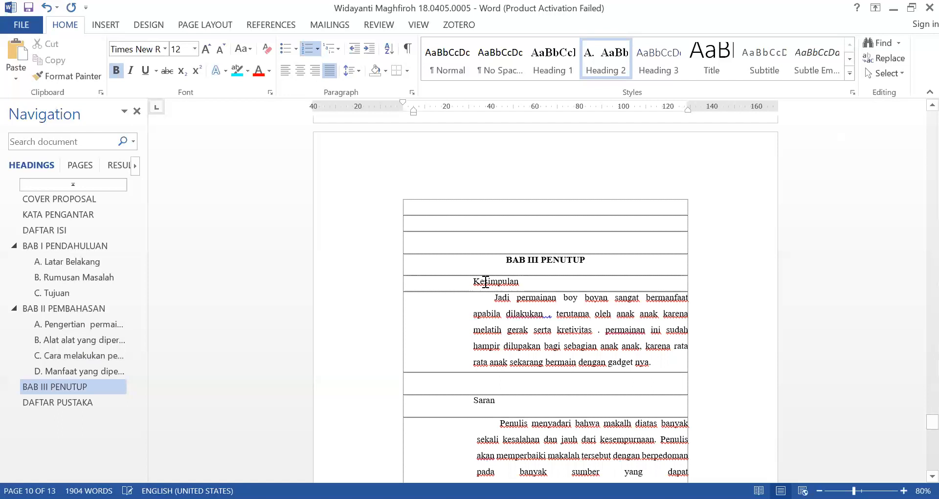
click(485, 281)
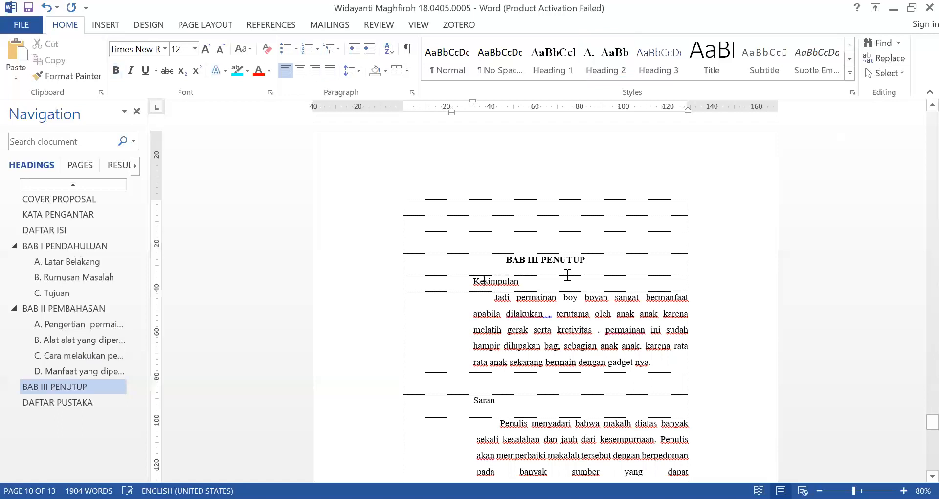
click(597, 62)
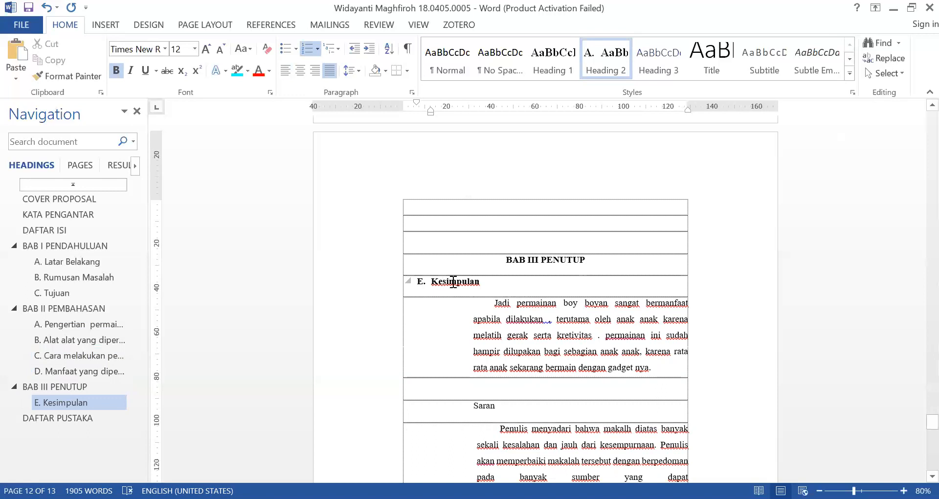
Restart the Kesimpulan subheading's lettering at A, align its letter with the left margin and set its hanging indent to about 7 mm
mouse_move(417, 103)
mouse_down()
mouse_move(432, 113)
mouse_move(420, 110)
mouse_up()
click(406, 279)
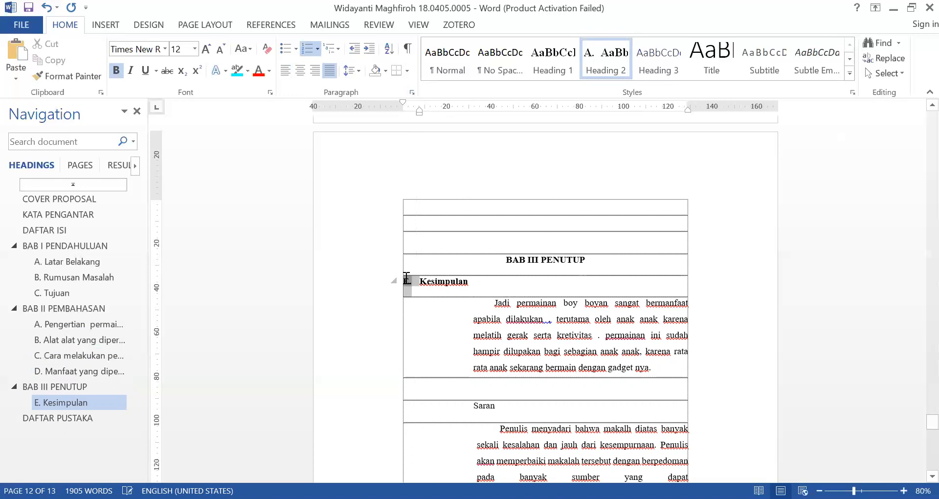
right_click(406, 278)
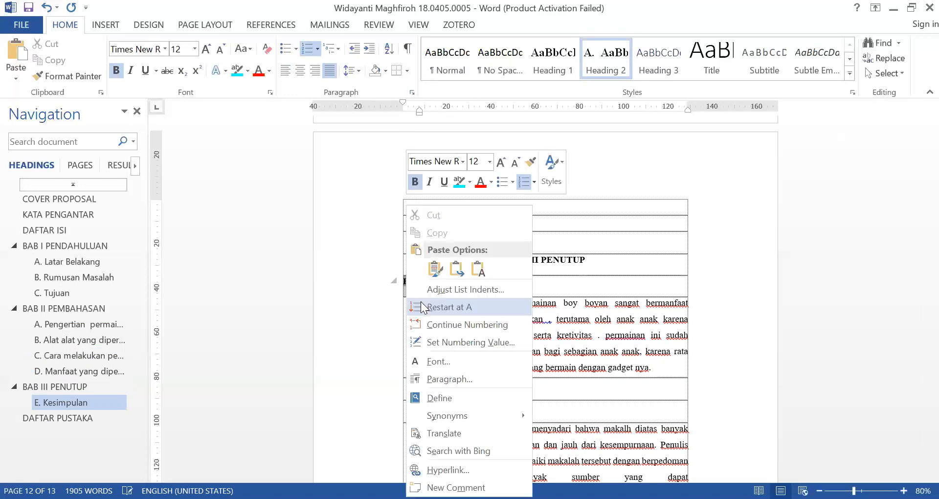
click(421, 307)
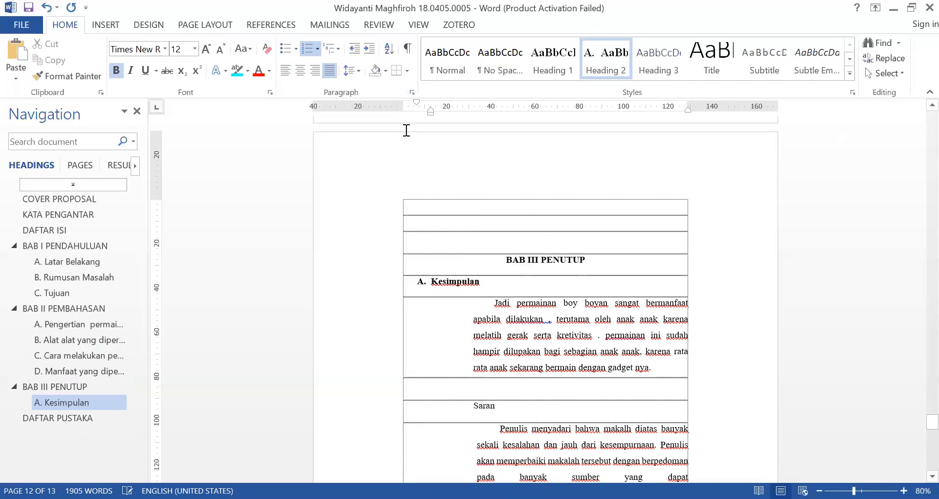
drag(417, 103, 421, 110)
Copy the Kesimpulan subheading's format onto the Saran subheading with Format Painter and remove the extra space before its text, keeping the letter
scroll(422, 147, down, 3)
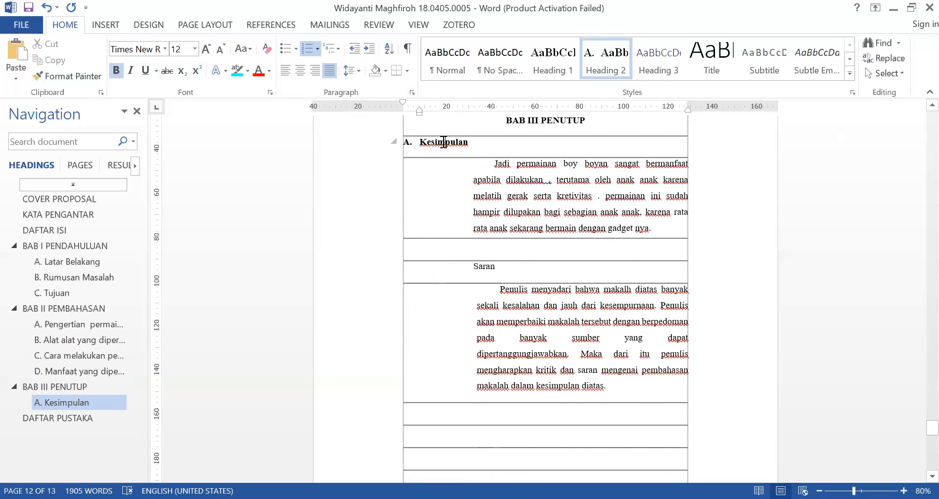
click(42, 73)
drag(528, 264, 325, 268)
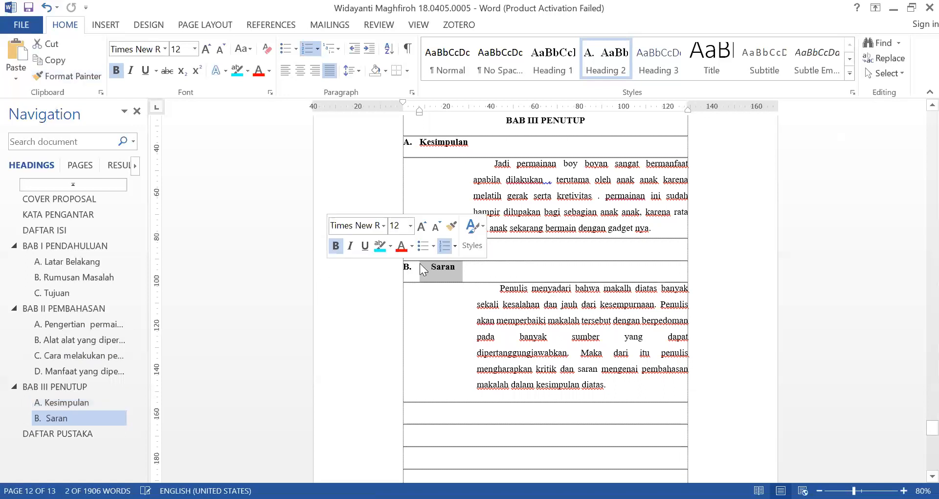
click(503, 275)
key(ctrl+z)
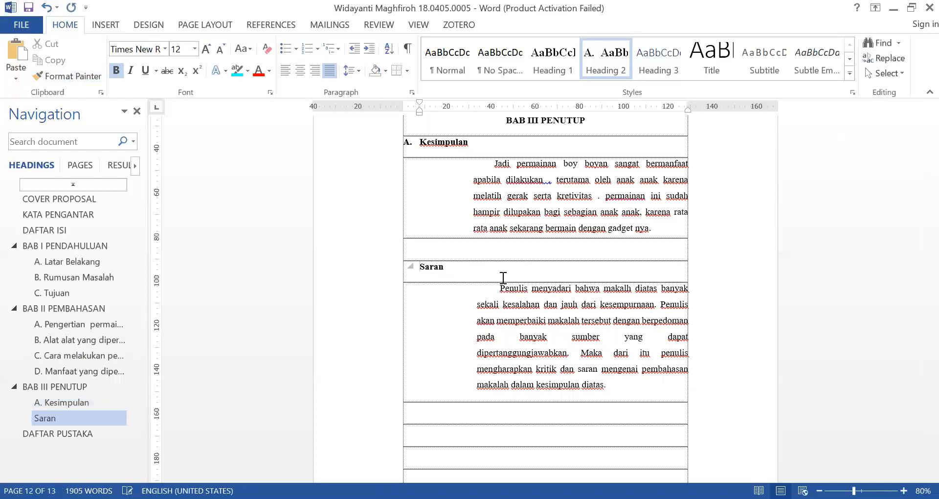
key(ctrl+z)
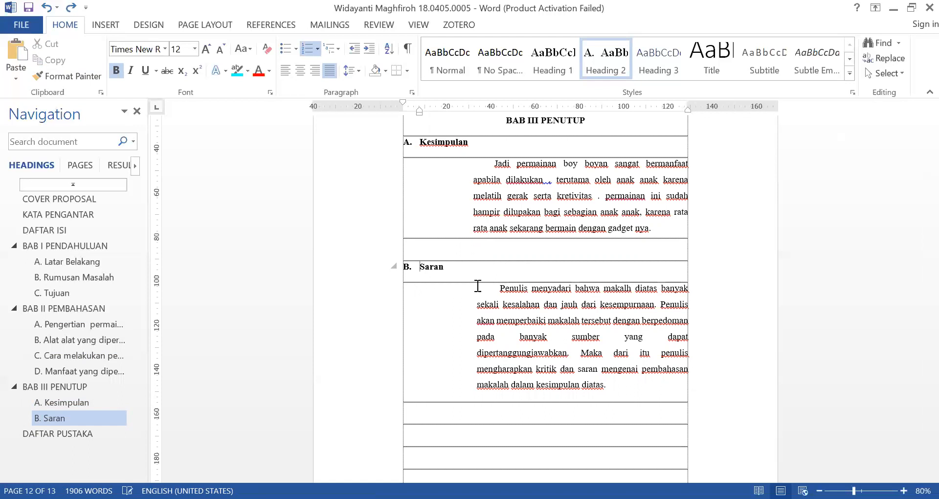
Delete all the manually typed table of contents entries under the DAFTAR ISI title
scroll(465, 300, down, 10)
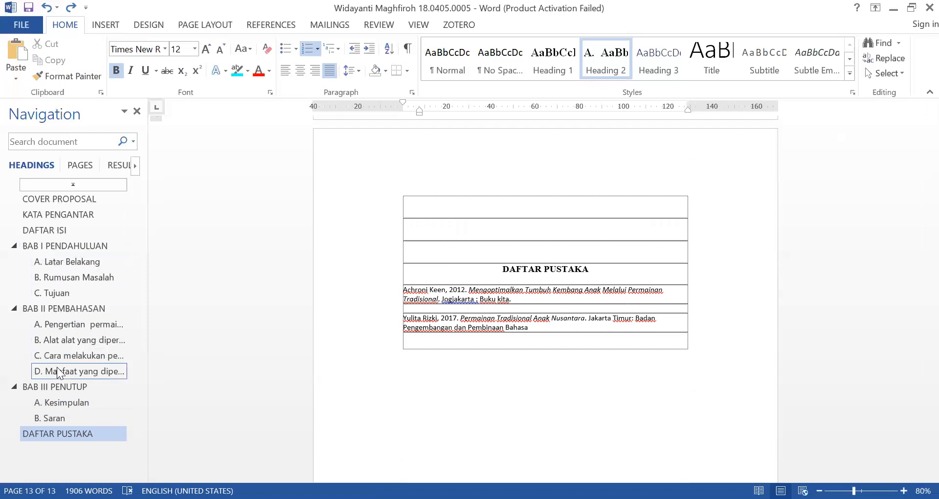
click(72, 229)
scroll(552, 225, up, 5)
scroll(552, 225, up, 2)
drag(401, 203, 693, 249)
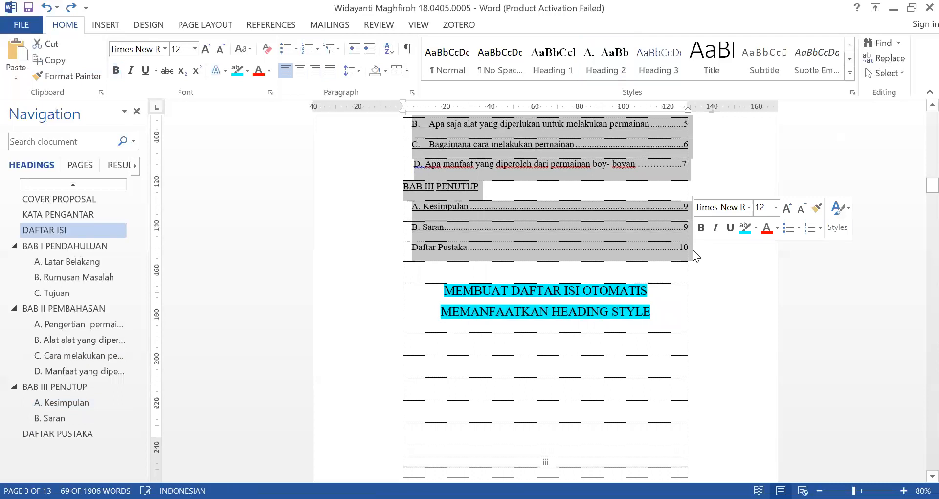
key(Delete)
Add a blank line under the DAFTAR ISI title and insert the built-in Automatic Table 1 table of contents there
scroll(562, 255, up, 3)
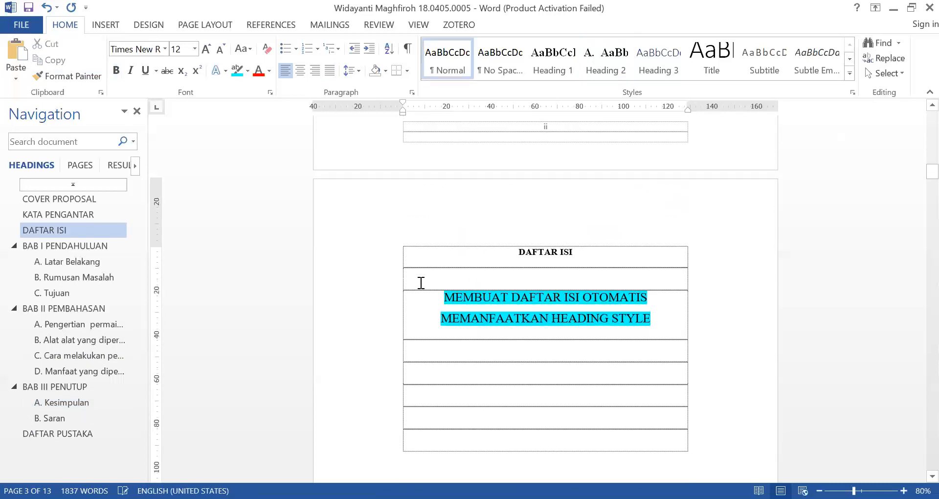
key(Return)
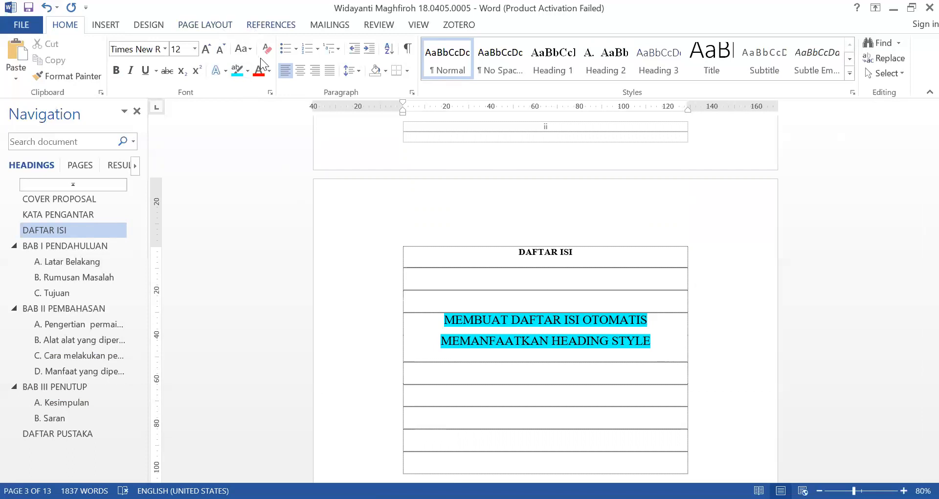
click(275, 29)
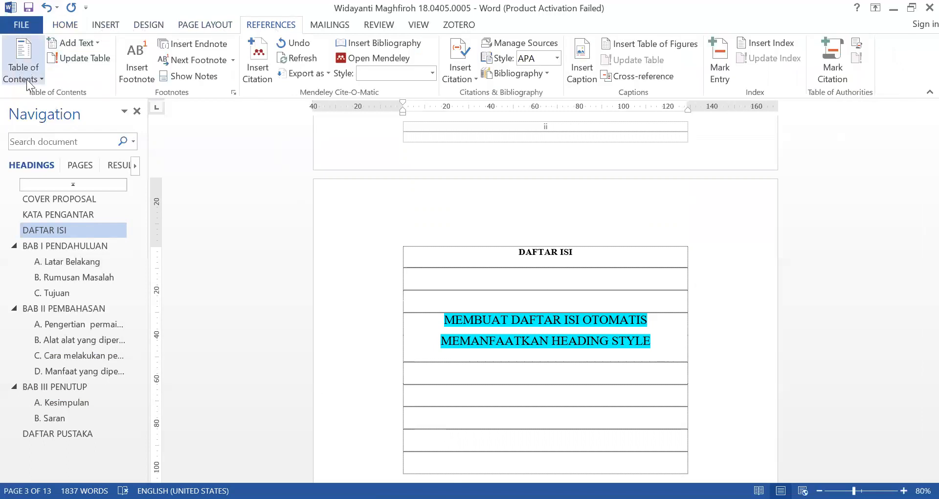
click(40, 79)
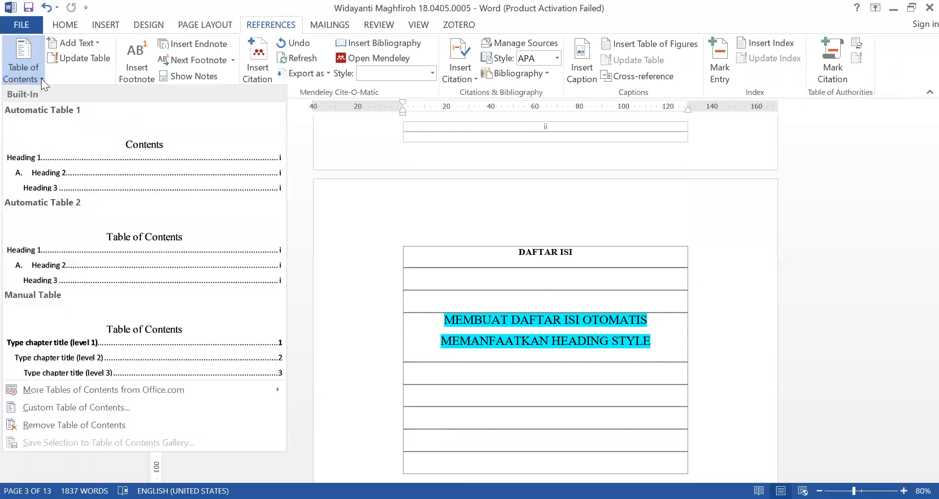
click(88, 177)
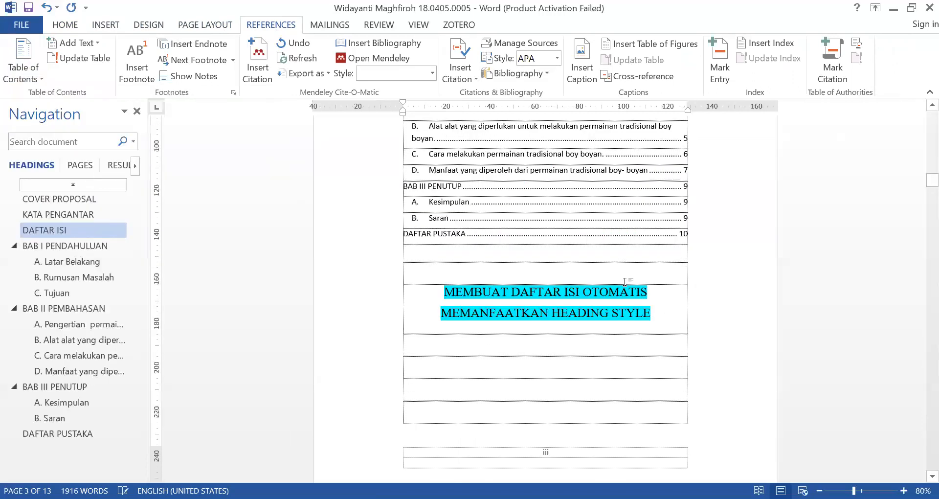
Delete the Contents title above the entries of the automatic table of contents
scroll(494, 220, up, 3)
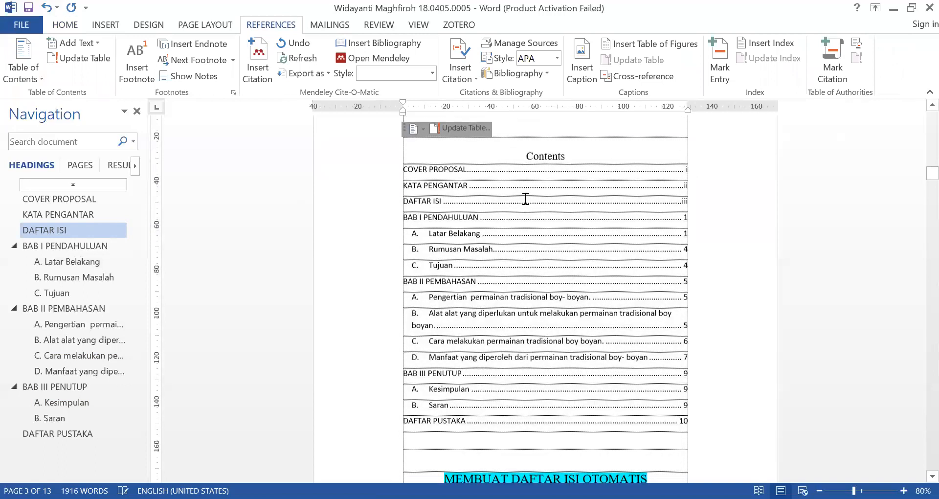
double_click(529, 158)
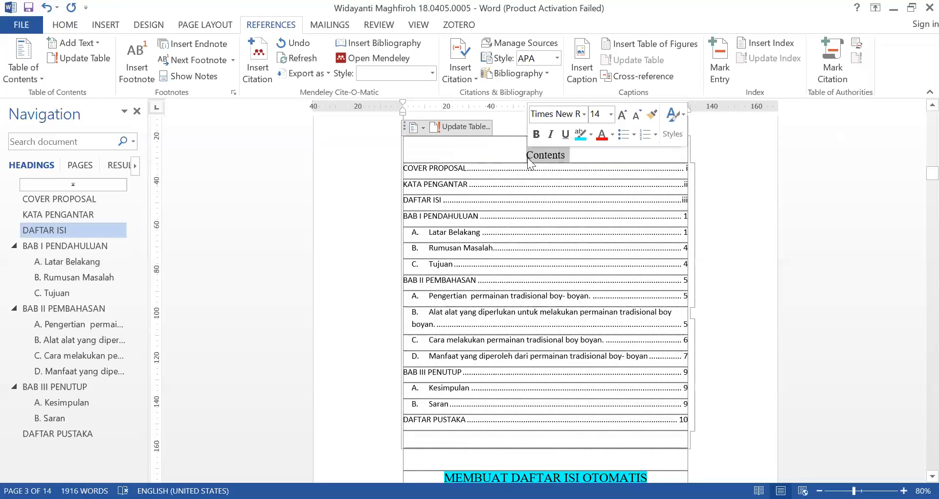
key(Delete)
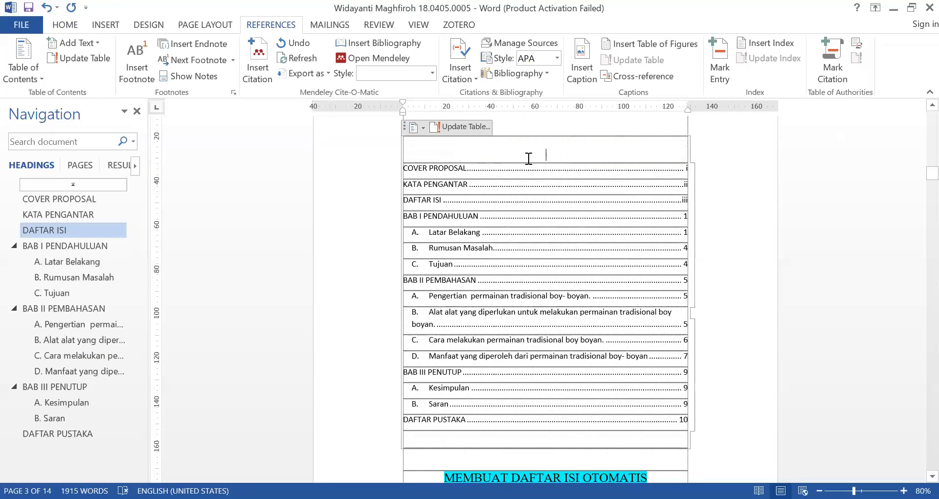
Examine the entries and page numbers of the automatic table of contents from COVER PROPOSAL to DAFTAR PUSTAKA
click(405, 129)
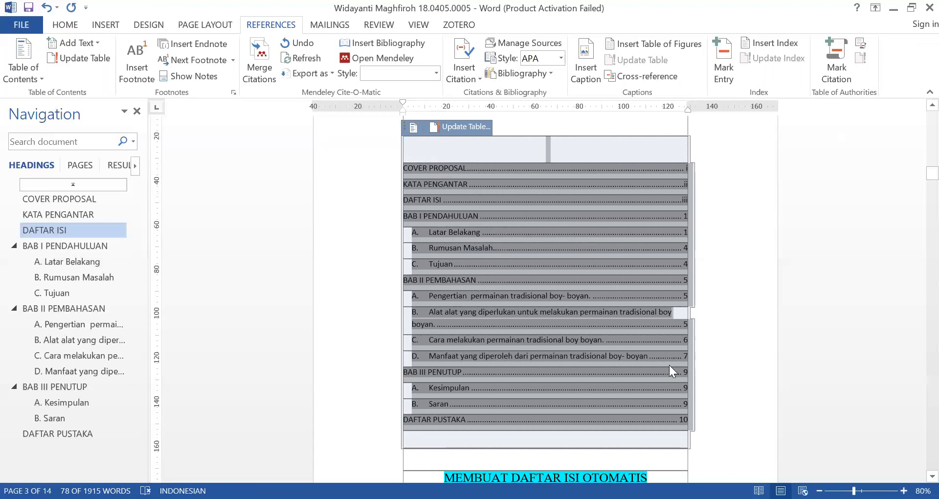
click(727, 353)
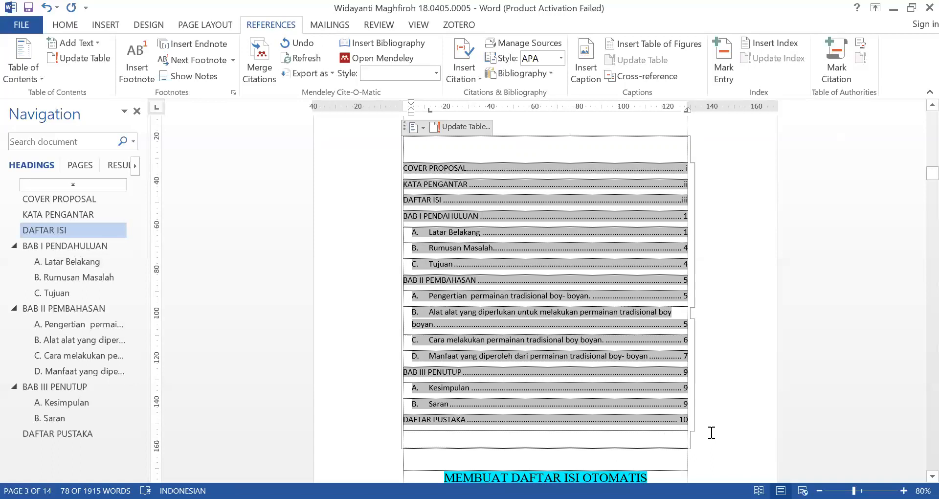
scroll(712, 433, down, 3)
click(656, 406)
scroll(655, 405, down, 1)
scroll(515, 260, up, 15)
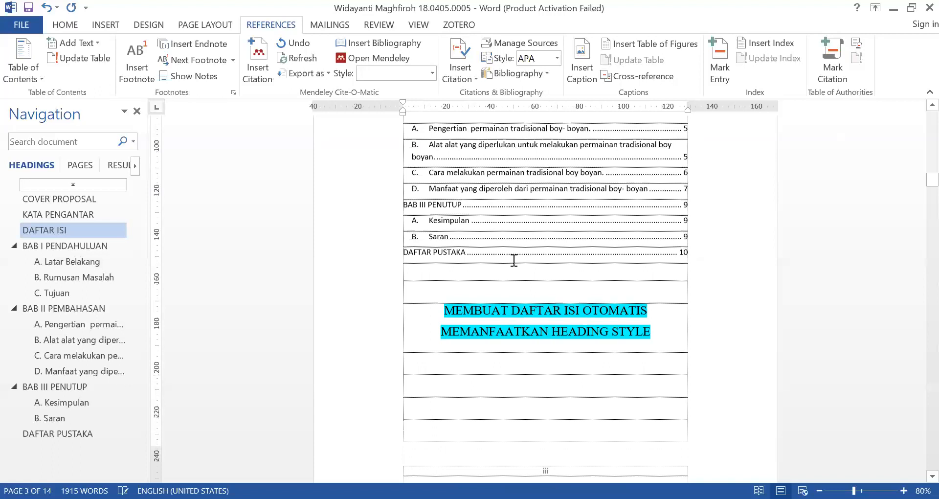
scroll(496, 205, up, 5)
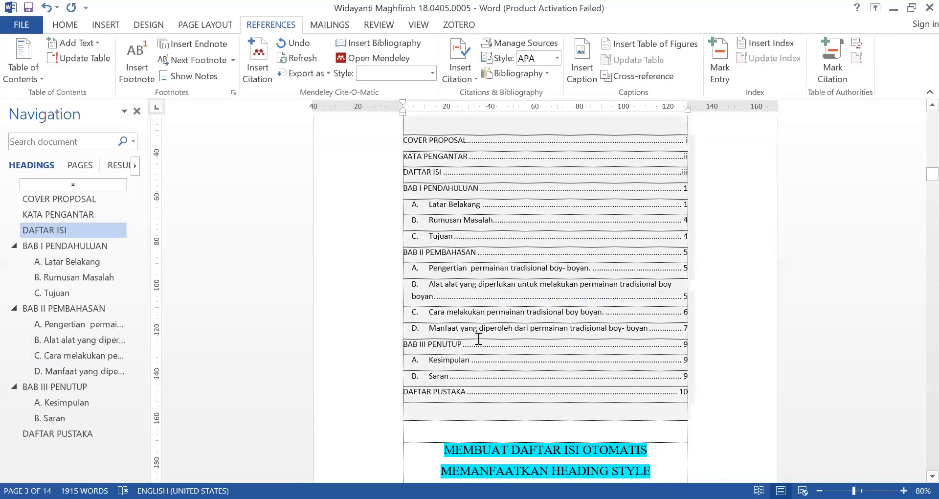
Insert three blank lines directly above the Saran subheading in BAB III PENUTUP
click(58, 418)
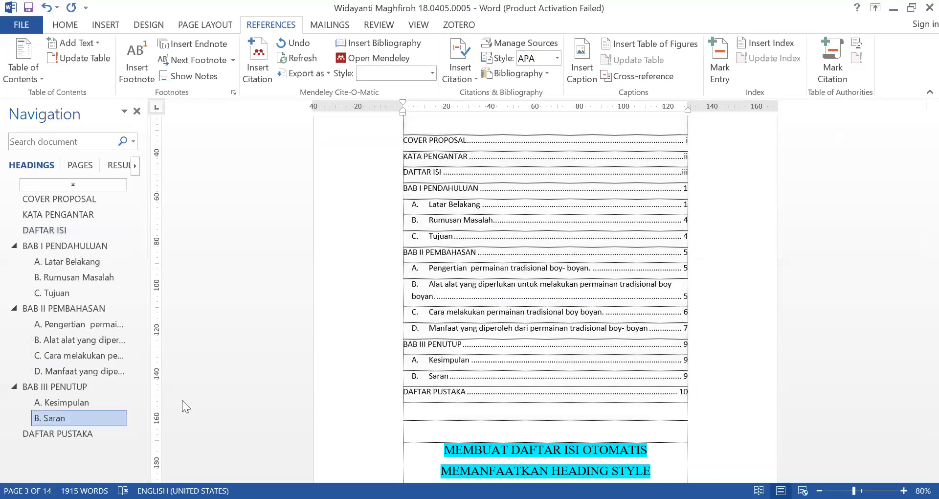
scroll(442, 348, up, 2)
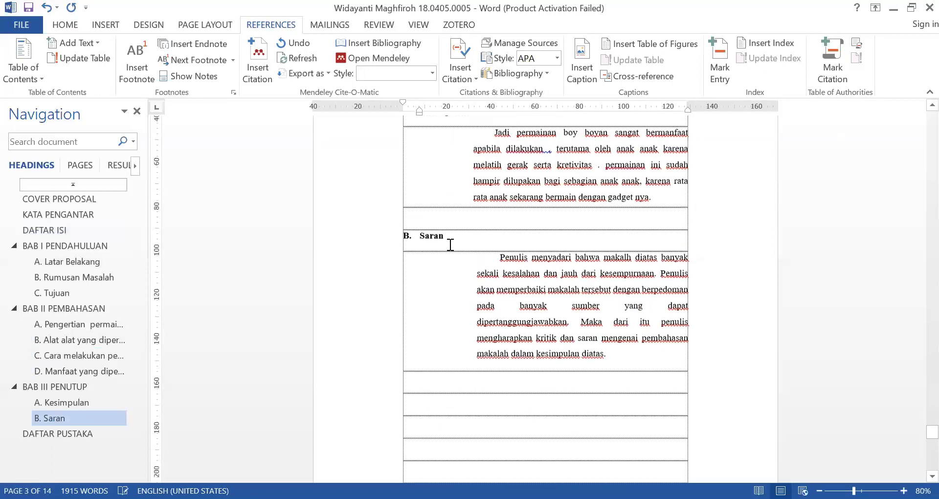
click(493, 214)
key(Return)
key(Return)
key(Return)
key(Return)
key(Return)
key(Return)
key(Return)
key(Return)
key(Return)
key(Return)
key(Return)
key(Return)
key(Return)
key(Return)
key(Return)
key(Return)
key(Return)
key(Return)
key(Return)
scroll(379, 294, down, 10)
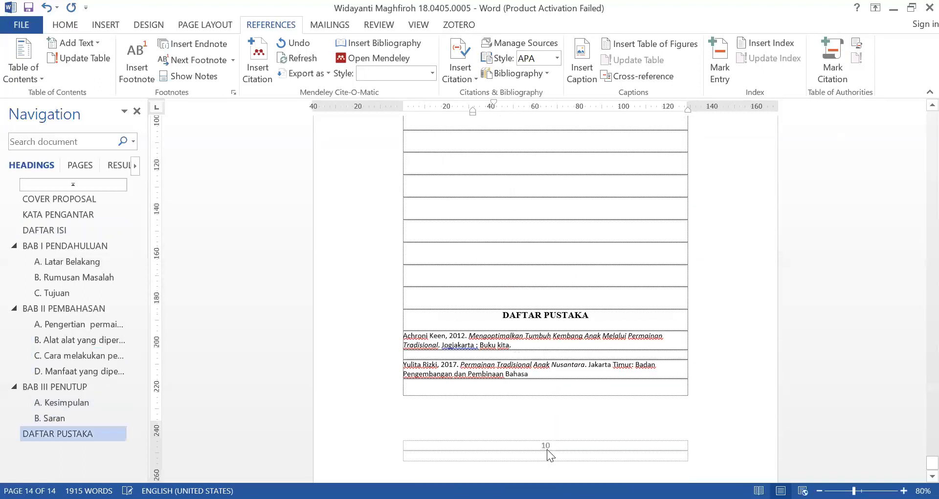
Insert five more blank lines in the empty space above the DAFTAR PUSTAKA heading to push it down
click(497, 255)
key(Return)
key(Return)
key(Return)
key(Return)
key(Return)
Update the table of contents under DAFTAR ISI, refreshing the page numbers only
click(67, 230)
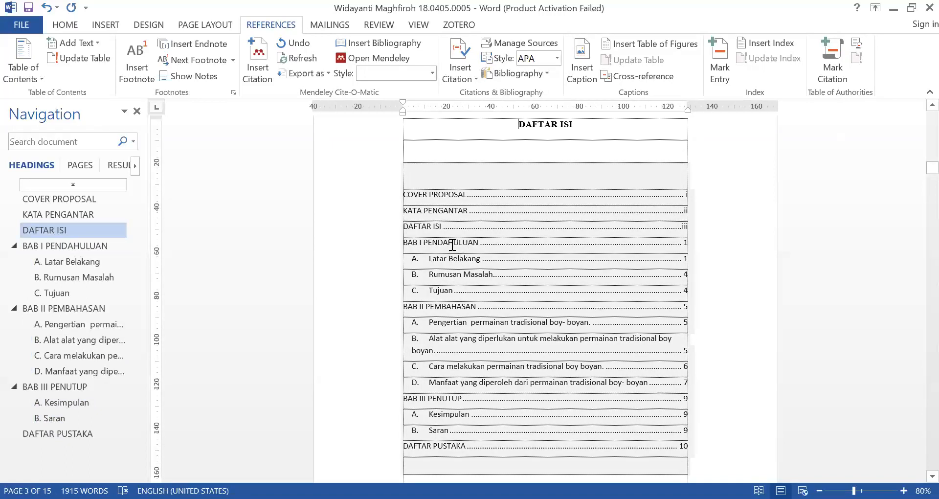
right_click(452, 243)
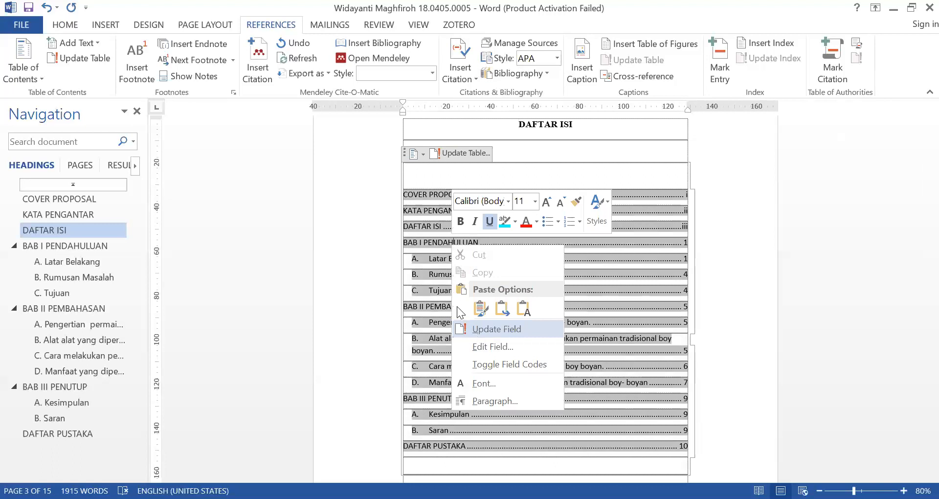
click(473, 329)
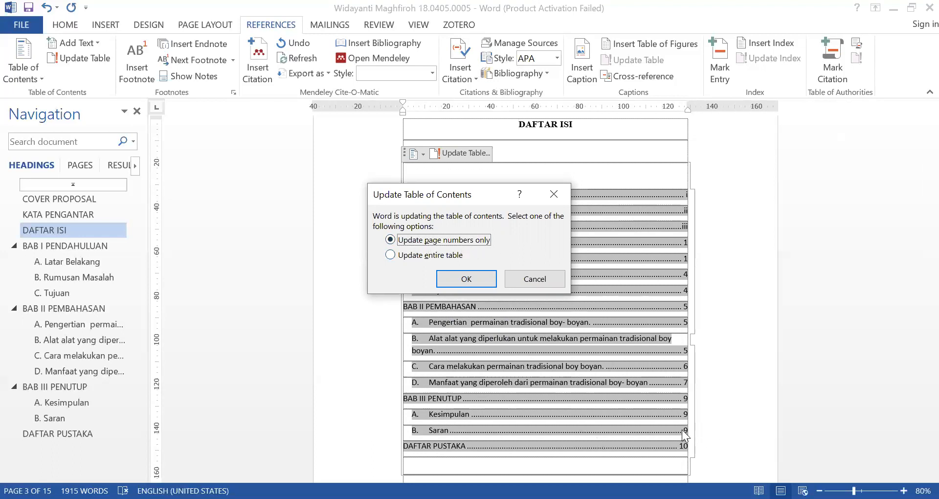
click(457, 277)
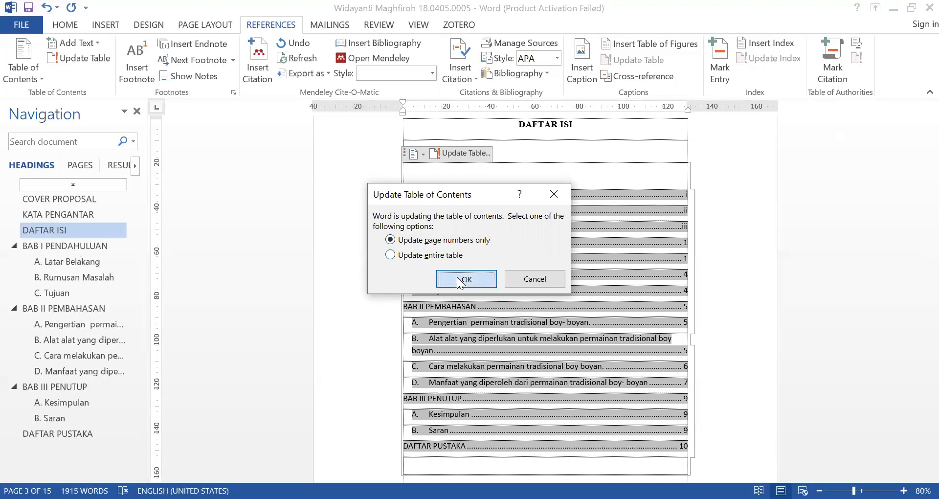